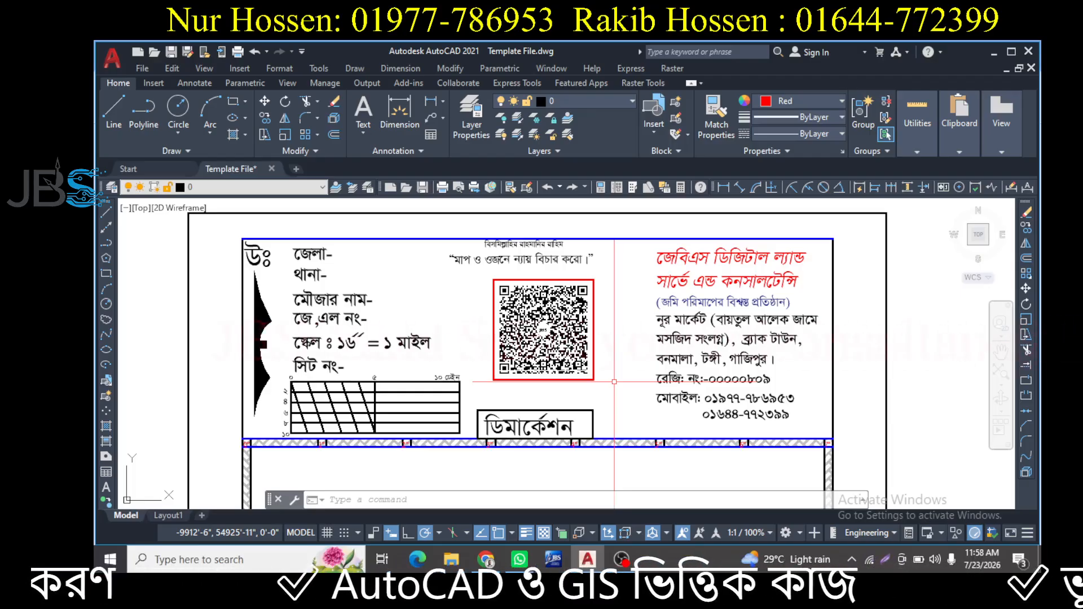
Step: Run the NM numbering command on the red-outlined plots with start number 100, placing numbers 100 to 103 in their matching plots
scroll(614, 382, down, 5)
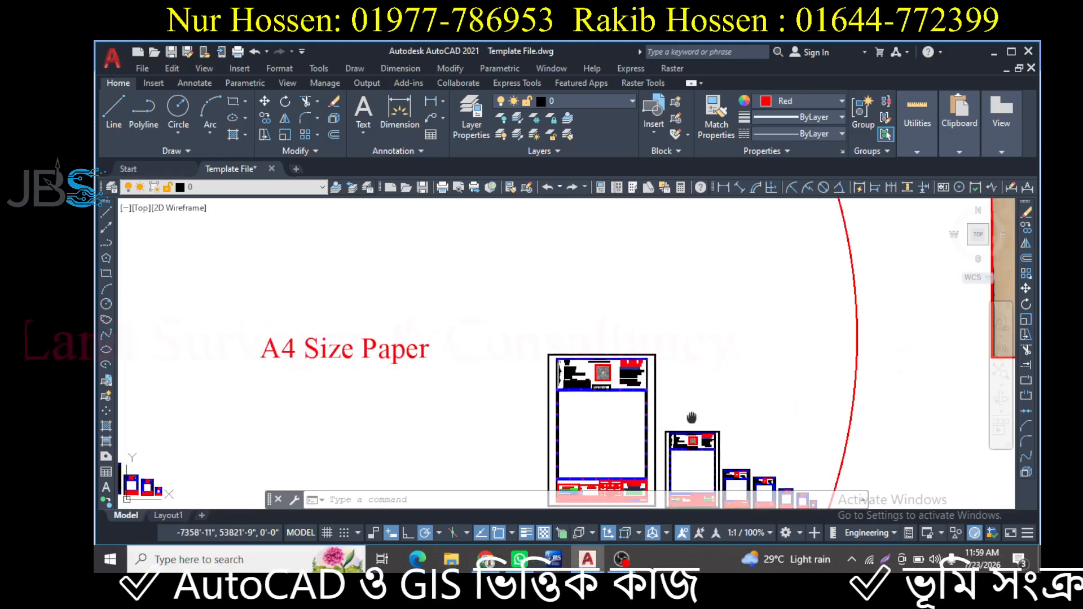
scroll(446, 395, up, 2)
middle_drag(760, 282, 486, 421)
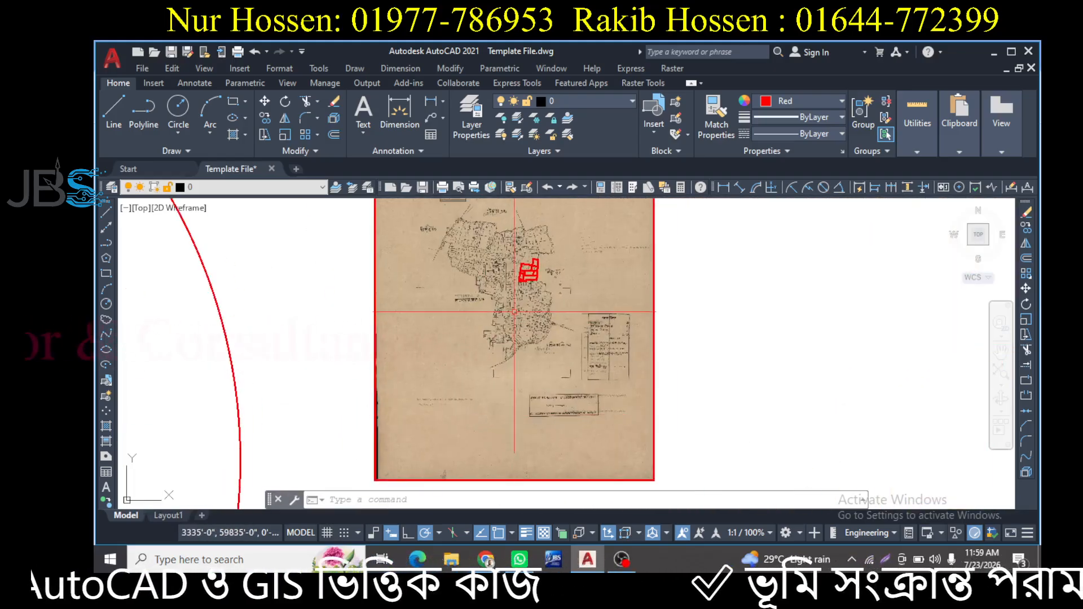
middle_drag(515, 310, 476, 428)
scroll(476, 428, up, 7)
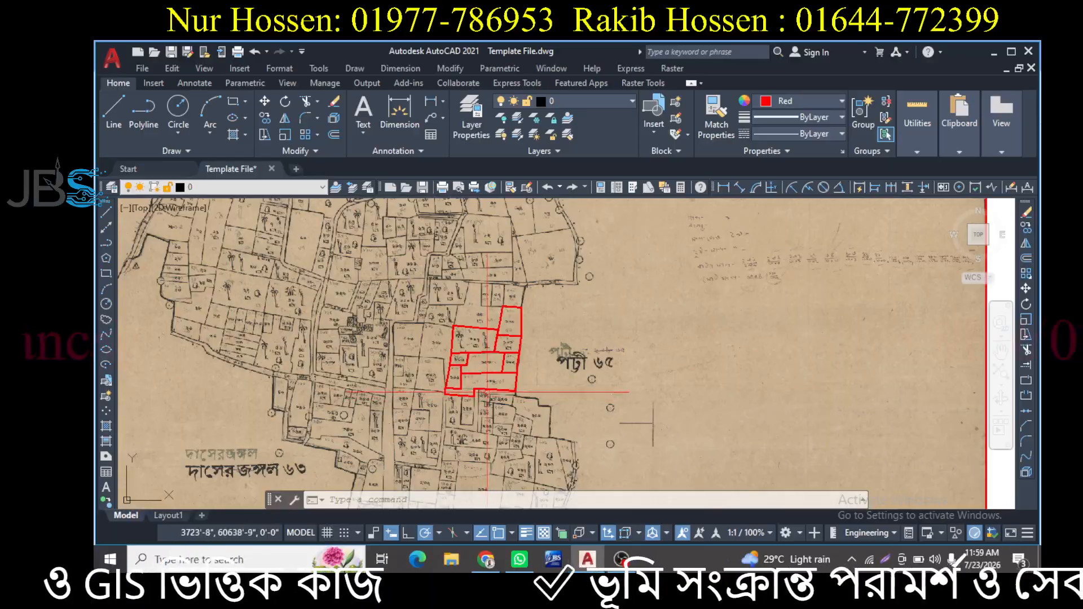
scroll(486, 387, up, 3)
middle_drag(483, 321, 507, 366)
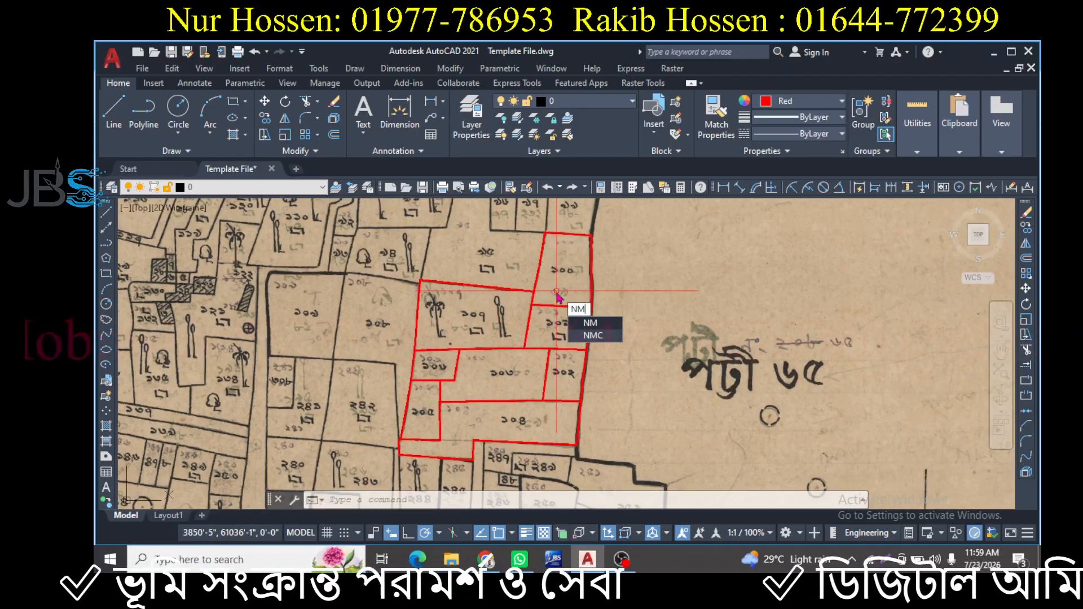
key(Return)
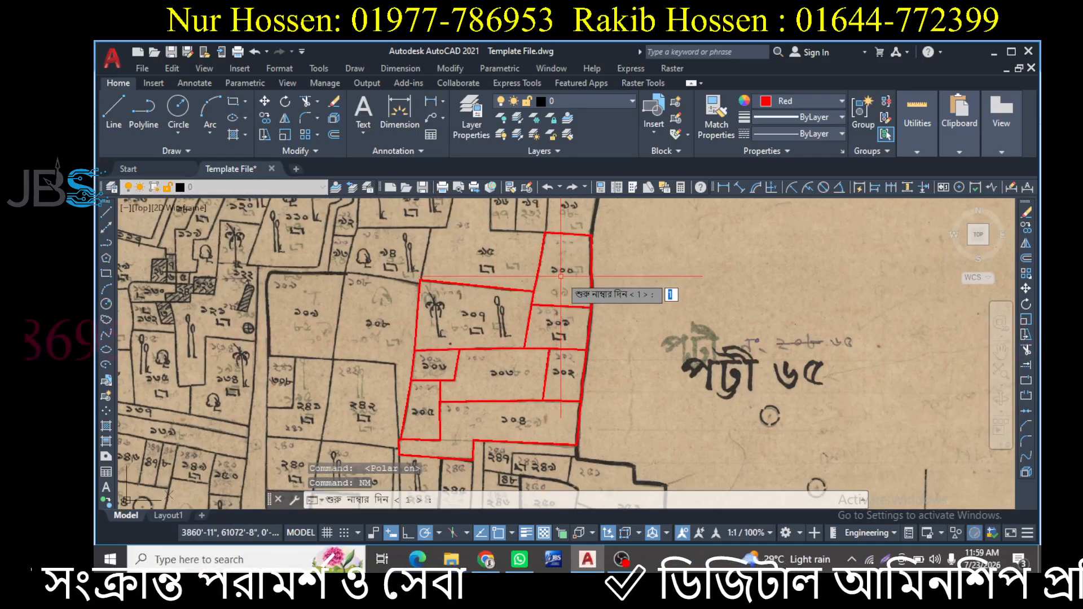
key(Return)
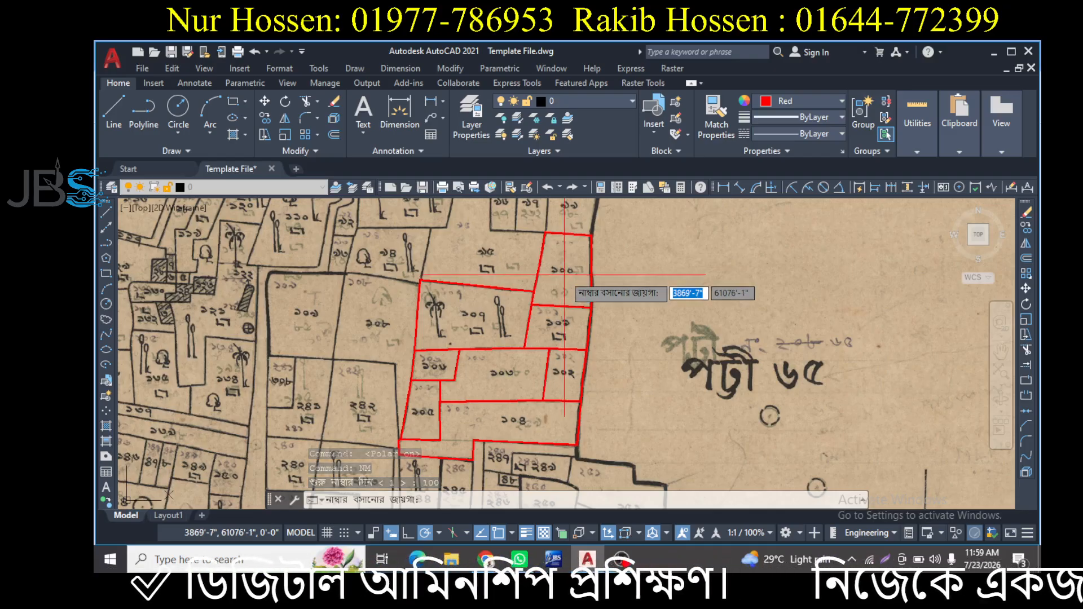
click(559, 277)
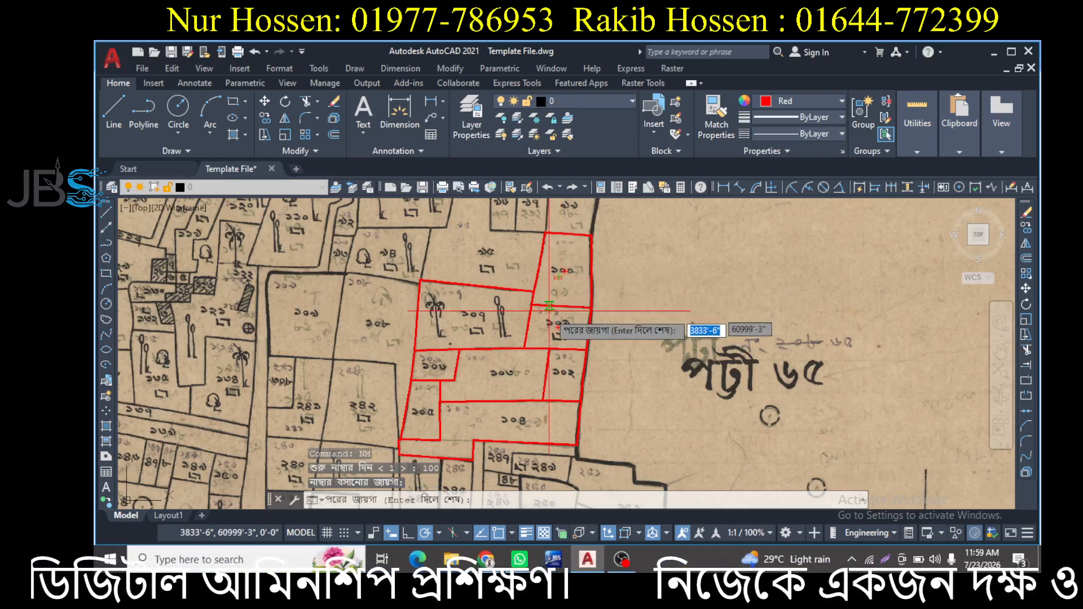
click(555, 330)
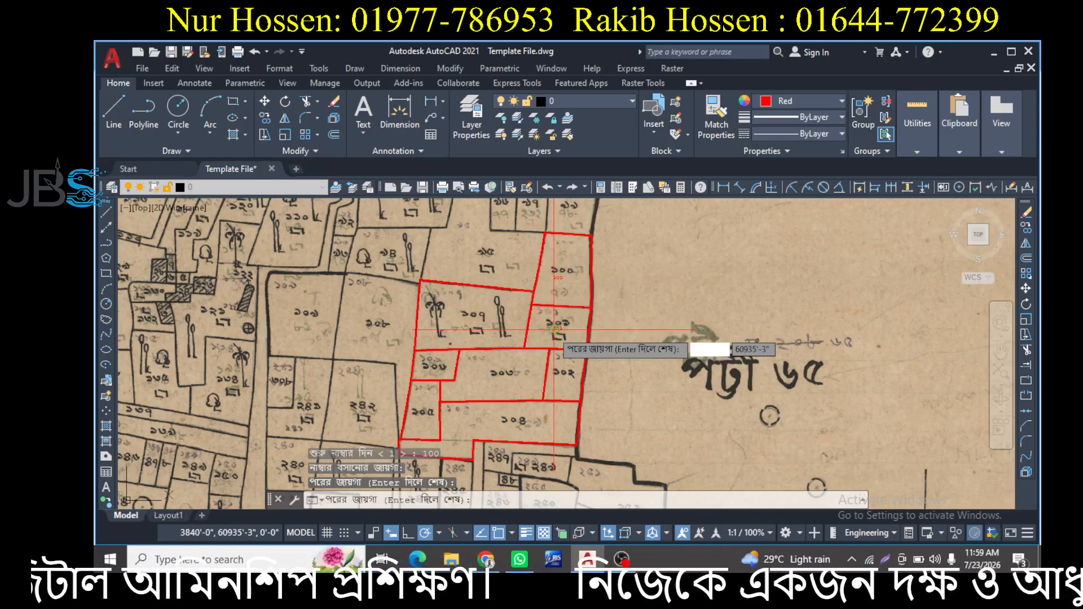
click(560, 376)
click(503, 377)
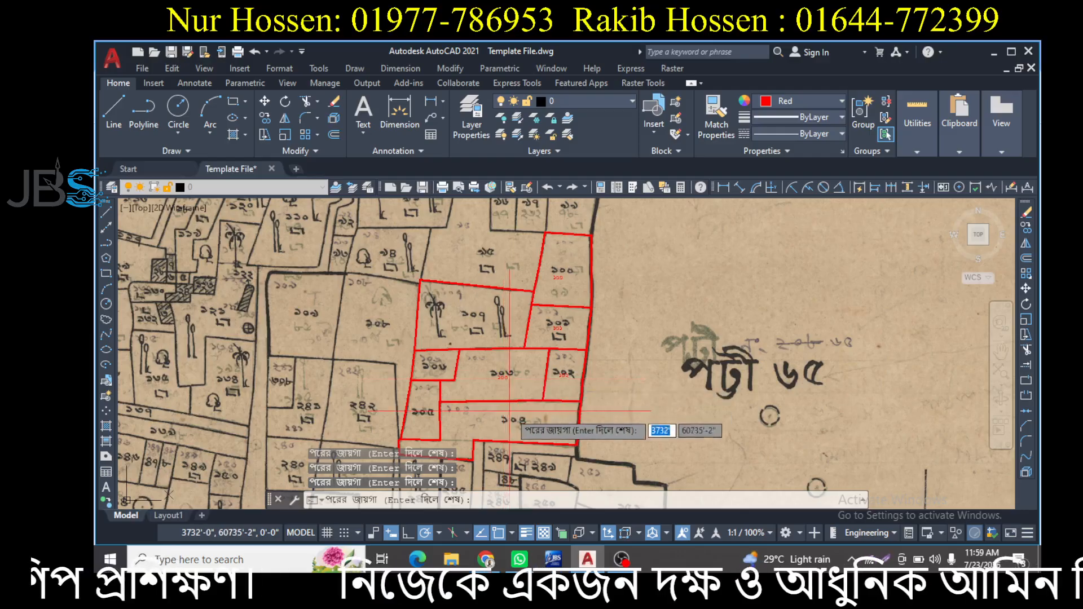
Step: Place numbers 104, 105, 106 and 107 in their matching plots and finish the numbering
click(511, 427)
click(424, 420)
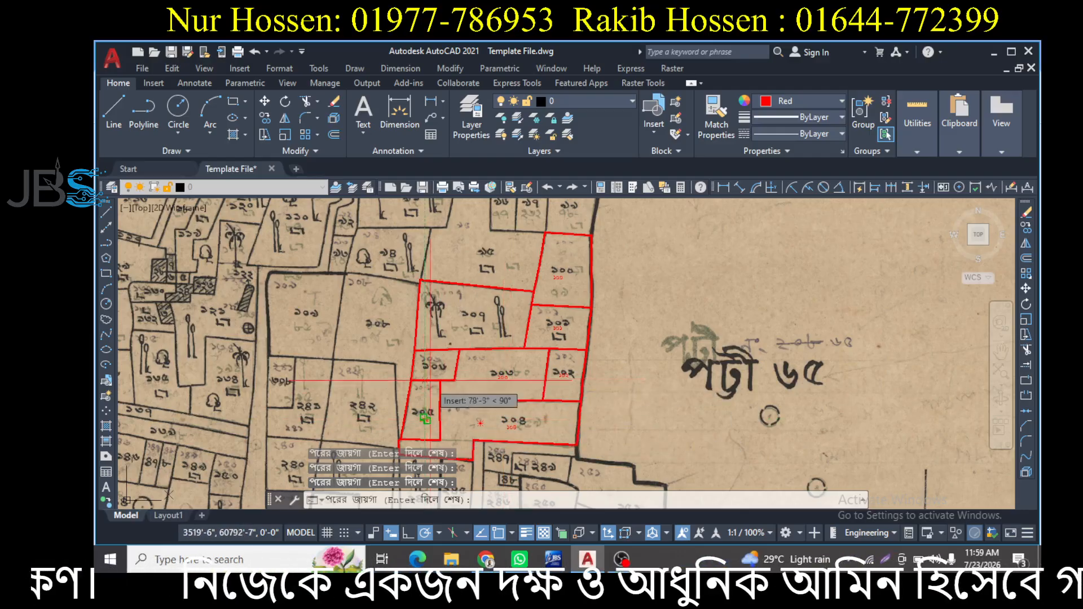
click(434, 366)
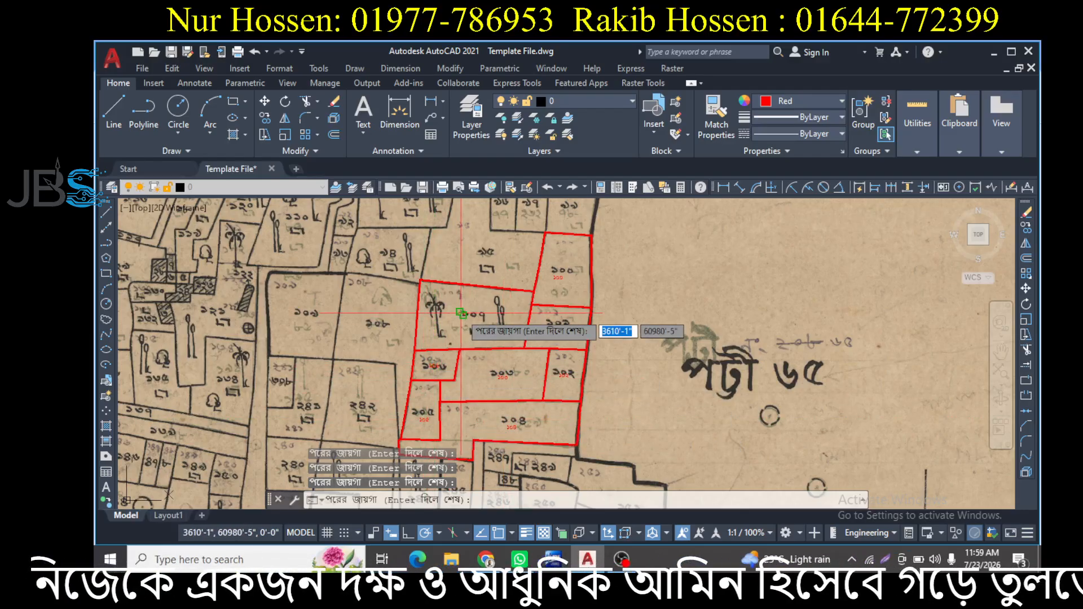
click(462, 314)
key(Return)
Step: Dimension the sides of all the red plot polylines with the AD command at a text scale of .5
scroll(529, 337, up, 4)
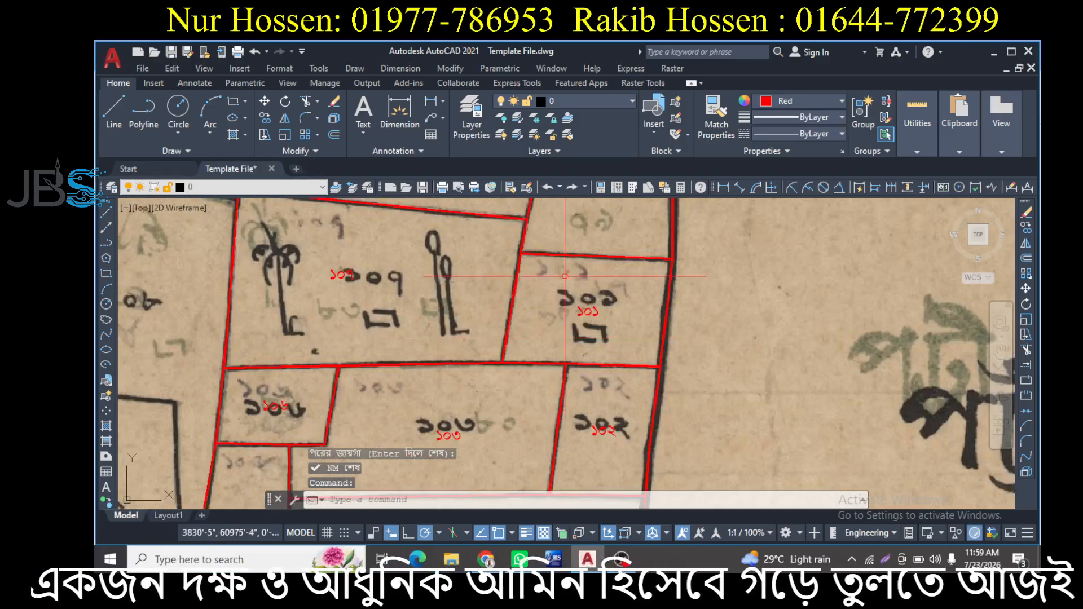
scroll(470, 308, down, 4)
middle_drag(465, 308, 480, 300)
scroll(485, 292, down, 2)
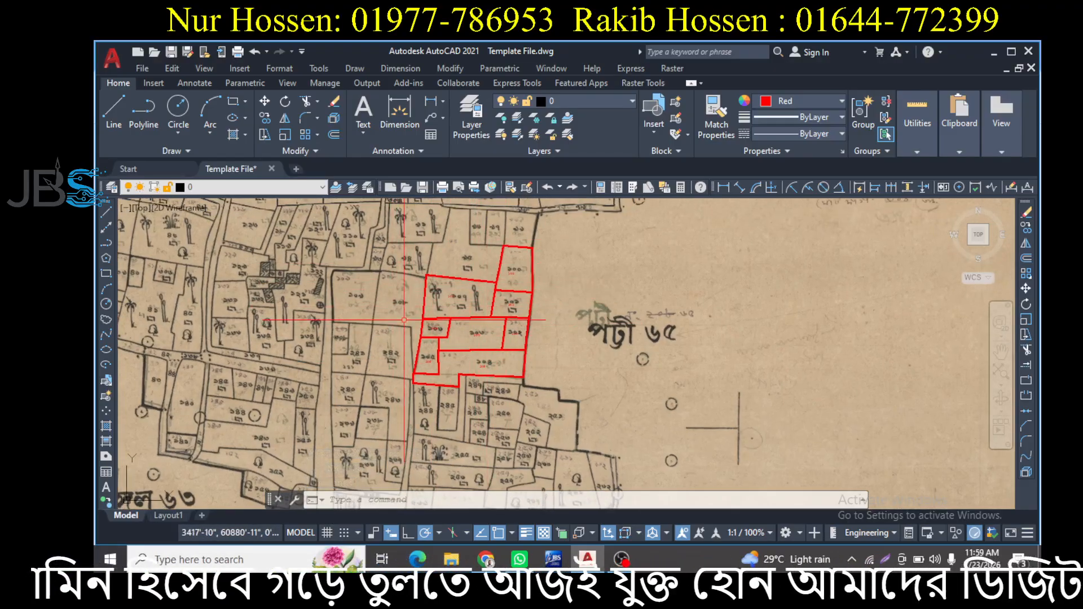
key(Return)
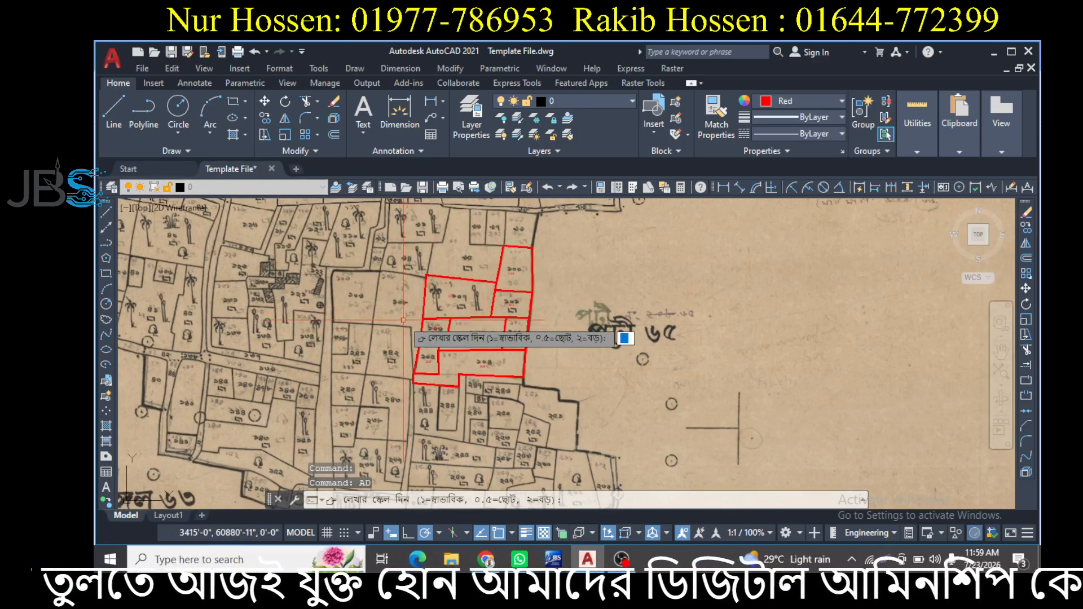
text(.5)
key(Return)
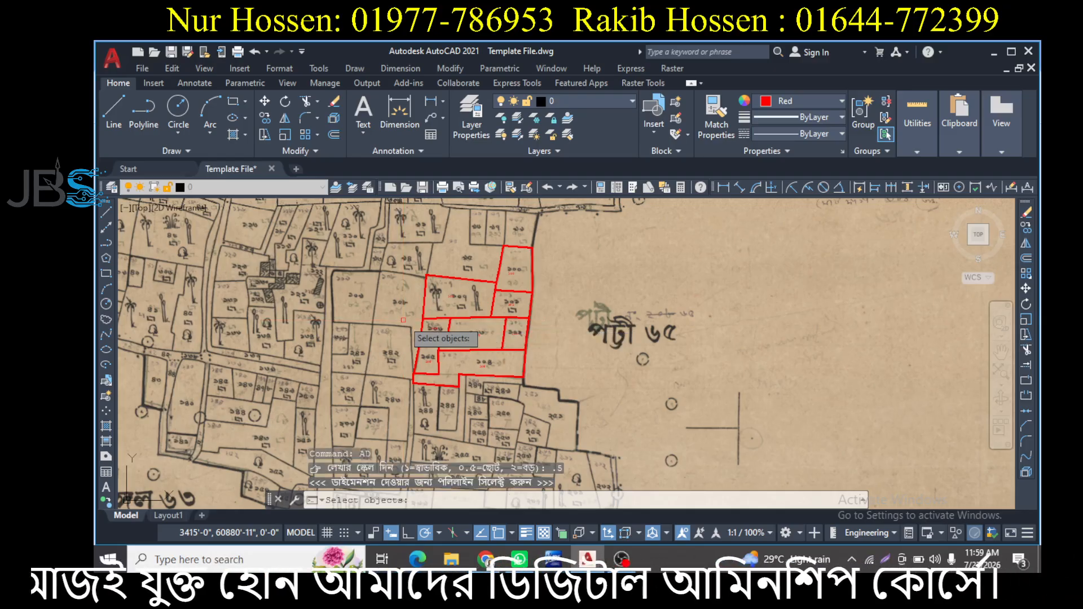
click(366, 224)
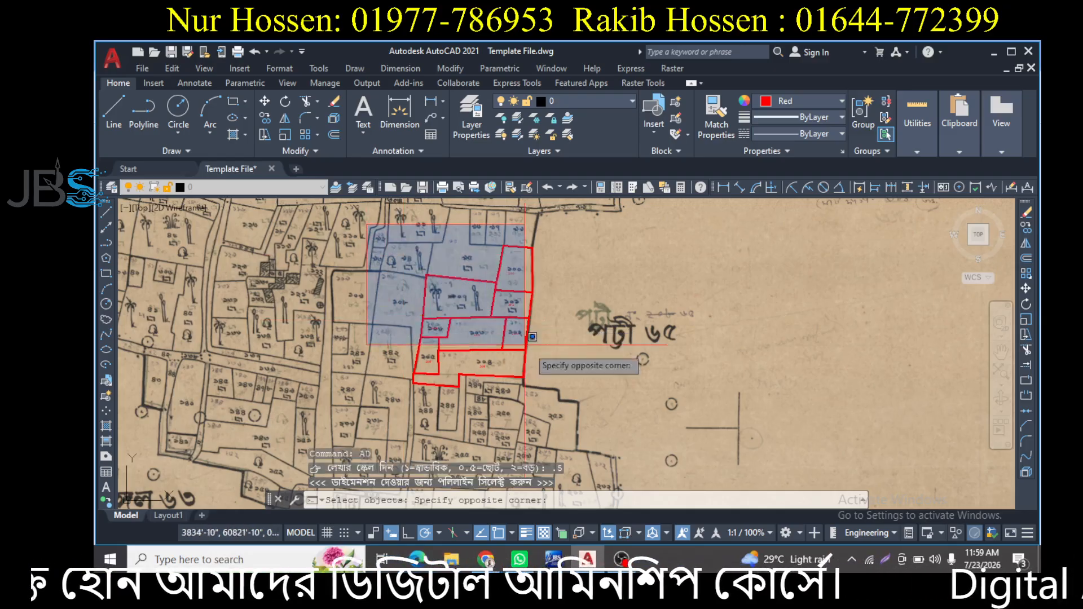
click(557, 417)
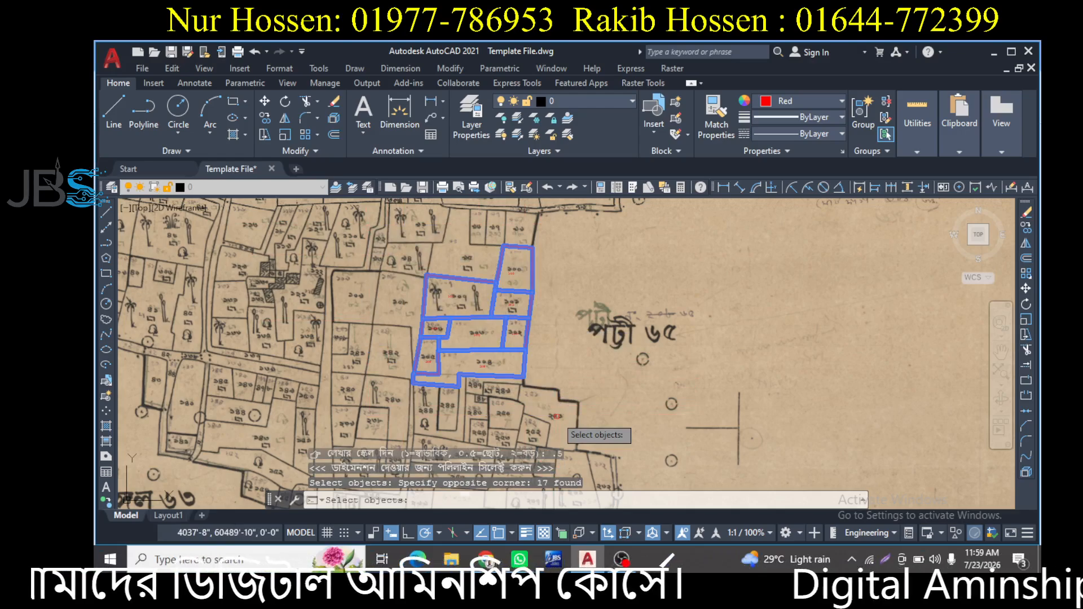
key(Return)
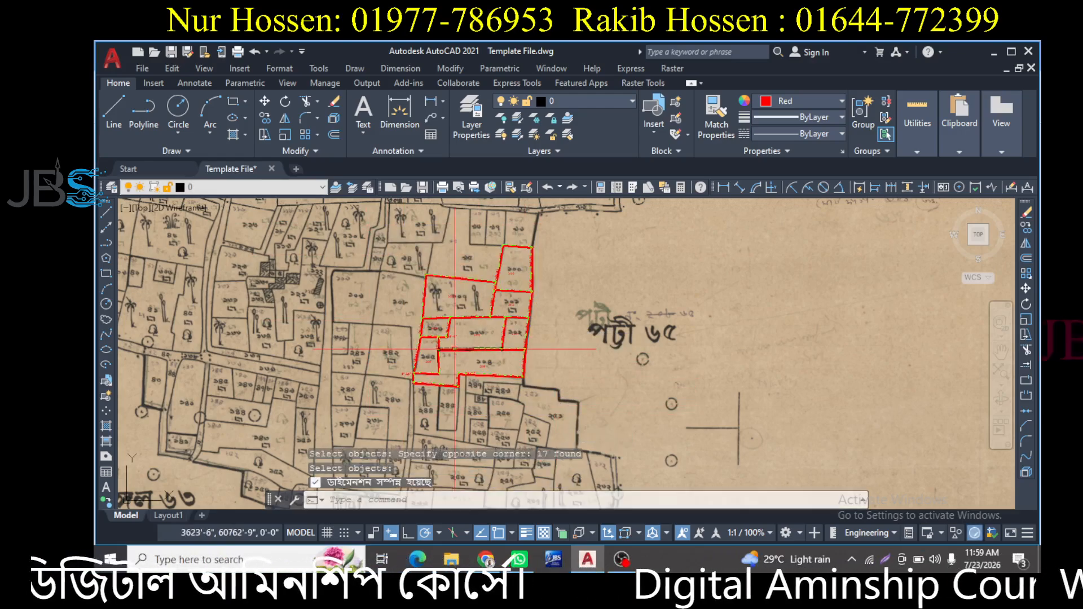
Step: Examine the side dimensions around plots 101, 103, 106 and 107, including the text along their shared boundaries
scroll(446, 338, up, 8)
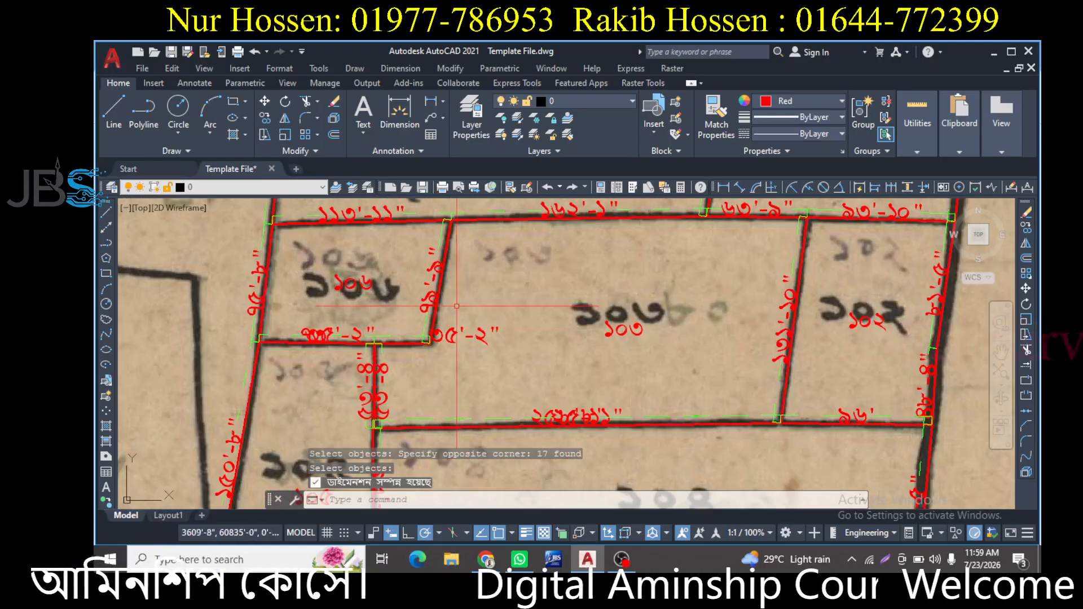
middle_drag(429, 329, 424, 372)
scroll(389, 342, up, 2)
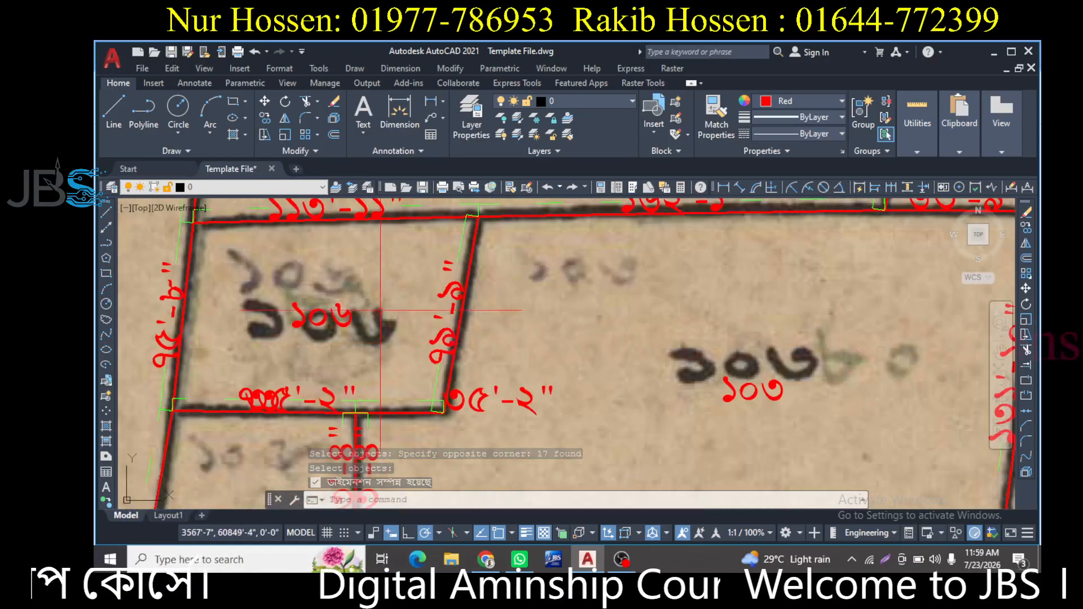
middle_drag(382, 300, 398, 434)
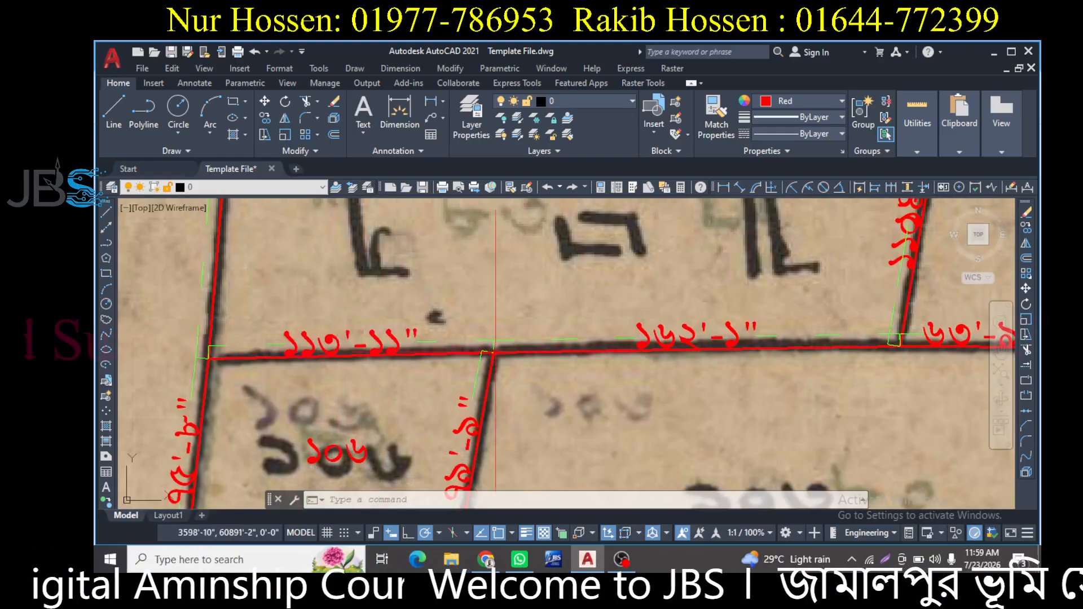
mouse_move(735, 367)
middle_down()
mouse_move(600, 387)
mouse_move(511, 355)
mouse_move(492, 413)
middle_up()
scroll(546, 378, down, 3)
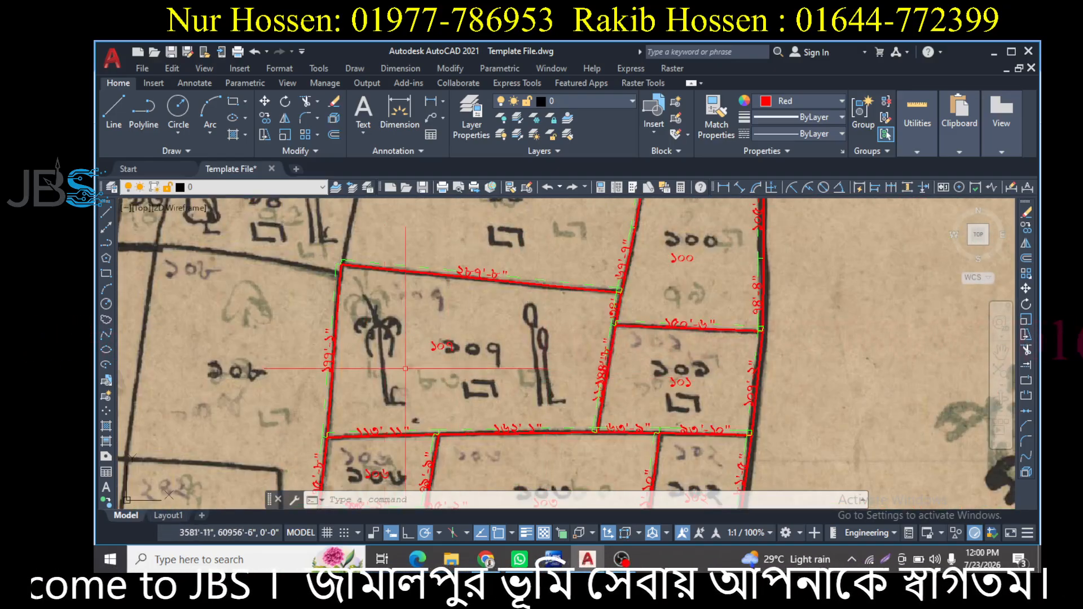
scroll(454, 294, up, 1)
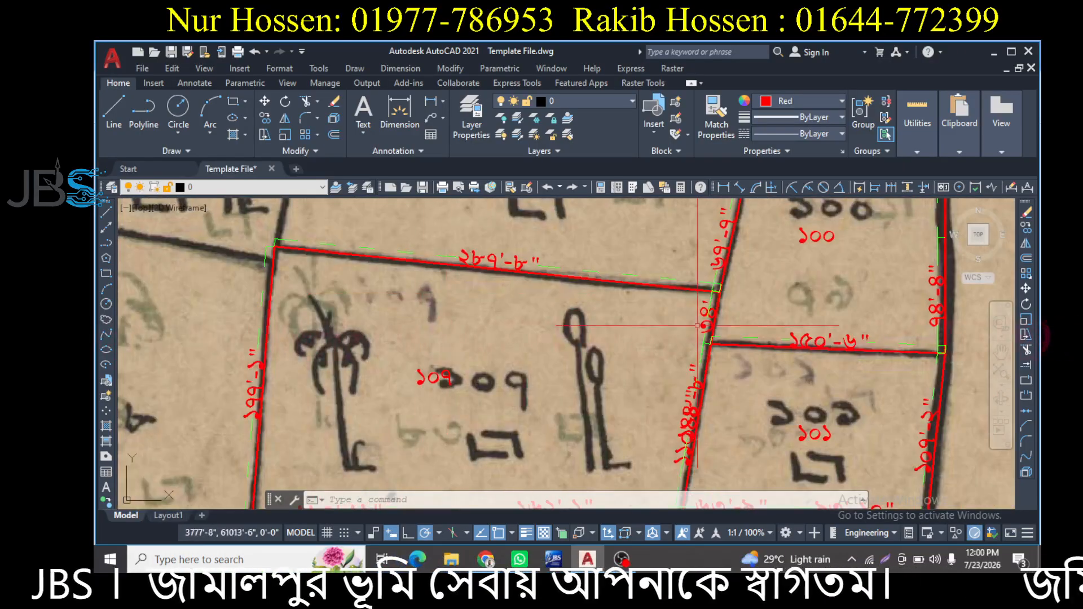
middle_drag(653, 374, 568, 273)
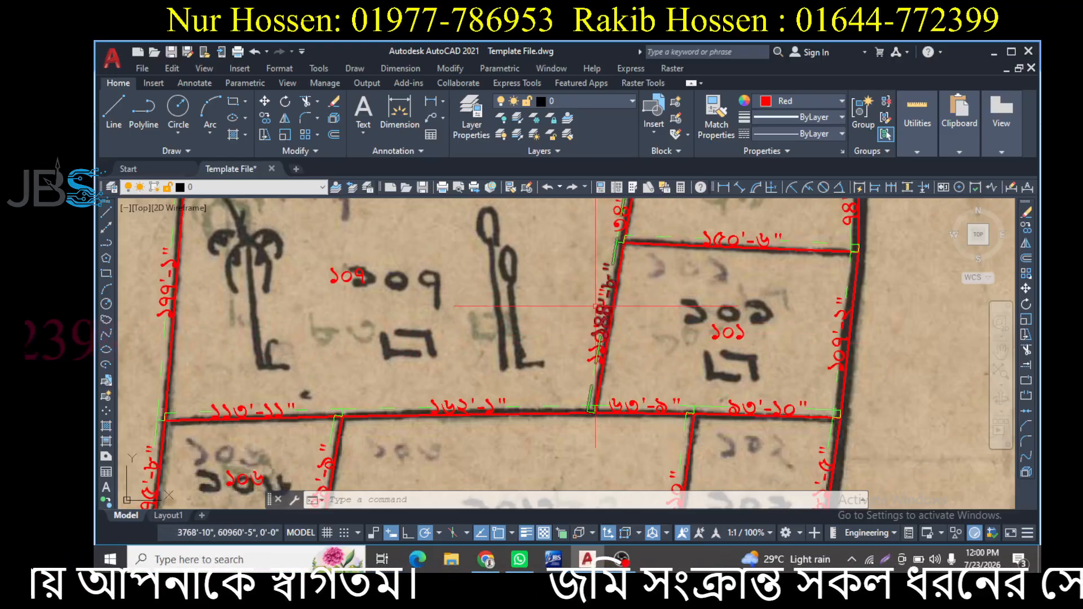
scroll(596, 306, up, 5)
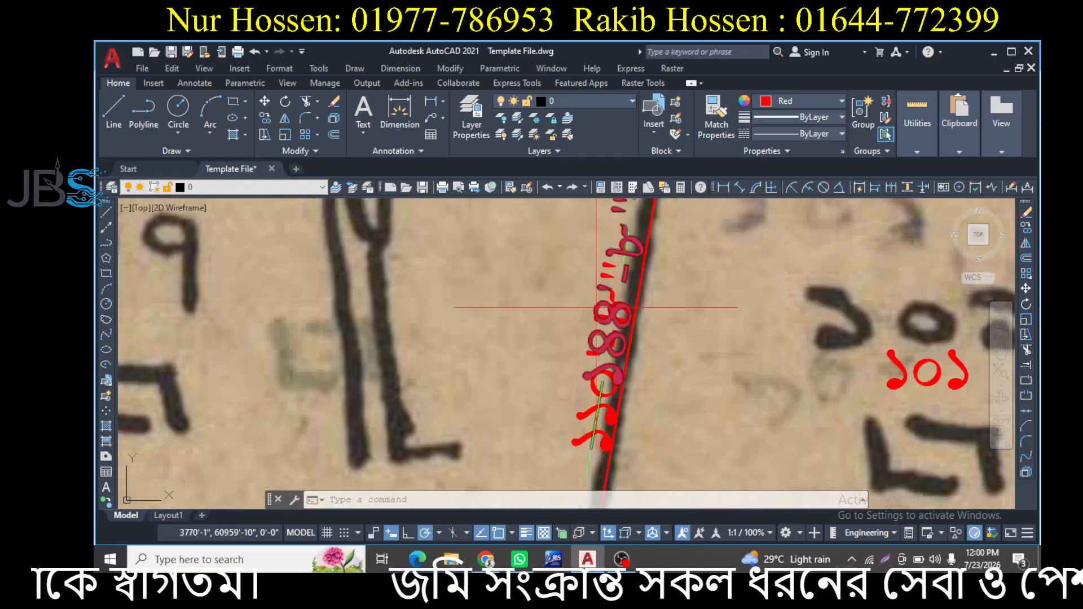
scroll(595, 307, down, 3)
scroll(595, 307, down, 5)
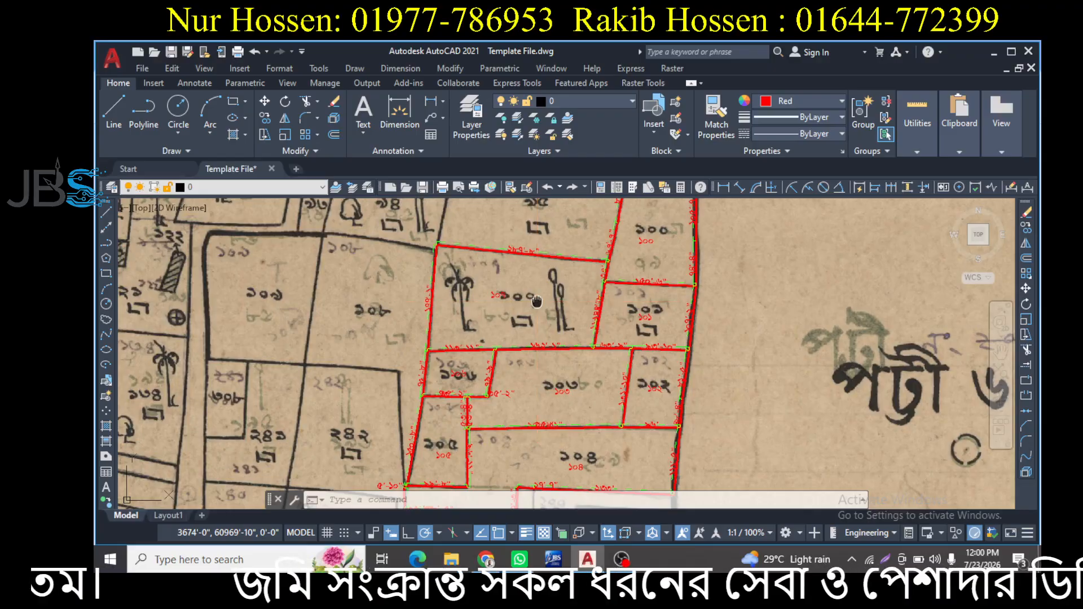
scroll(533, 320, down, 3)
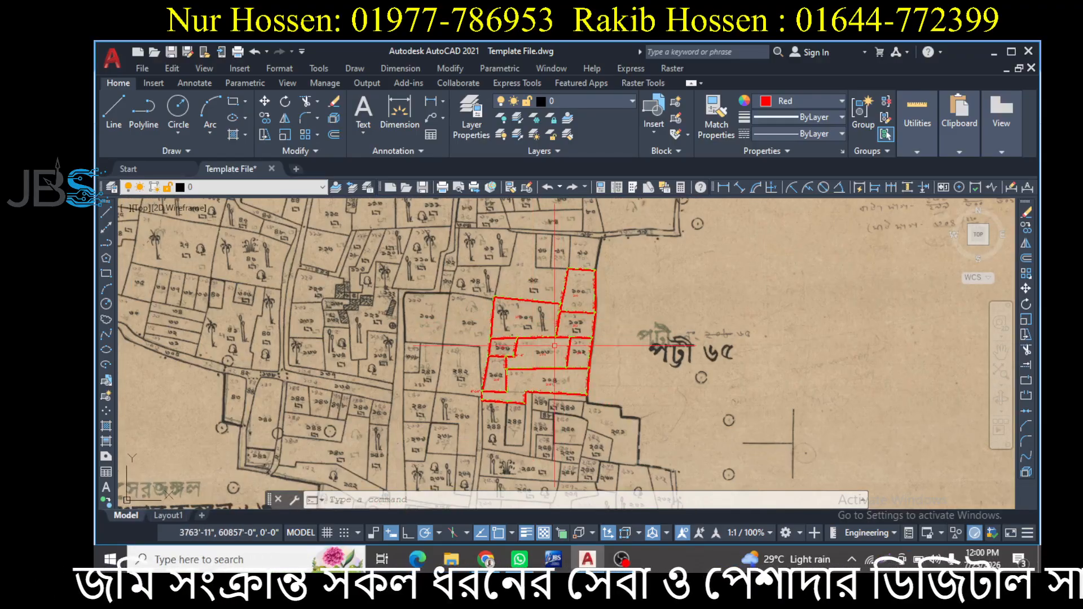
scroll(554, 346, down, 2)
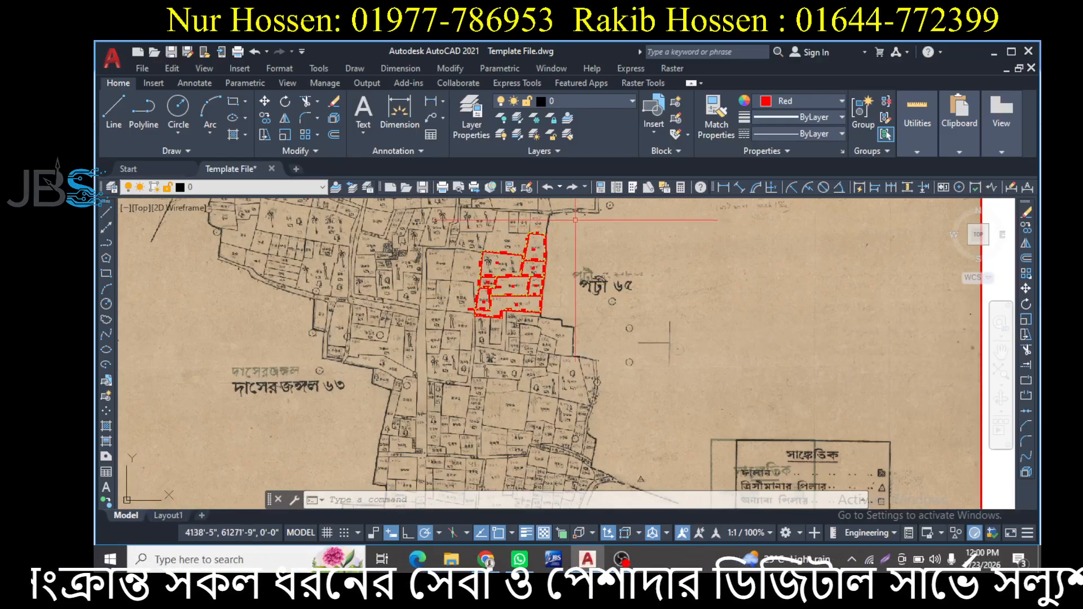
Step: Plot area labels inside all the red closed plot polylines with the AA command and check the label in plot 107
scroll(508, 243, up, 2)
middle_drag(511, 243, 448, 281)
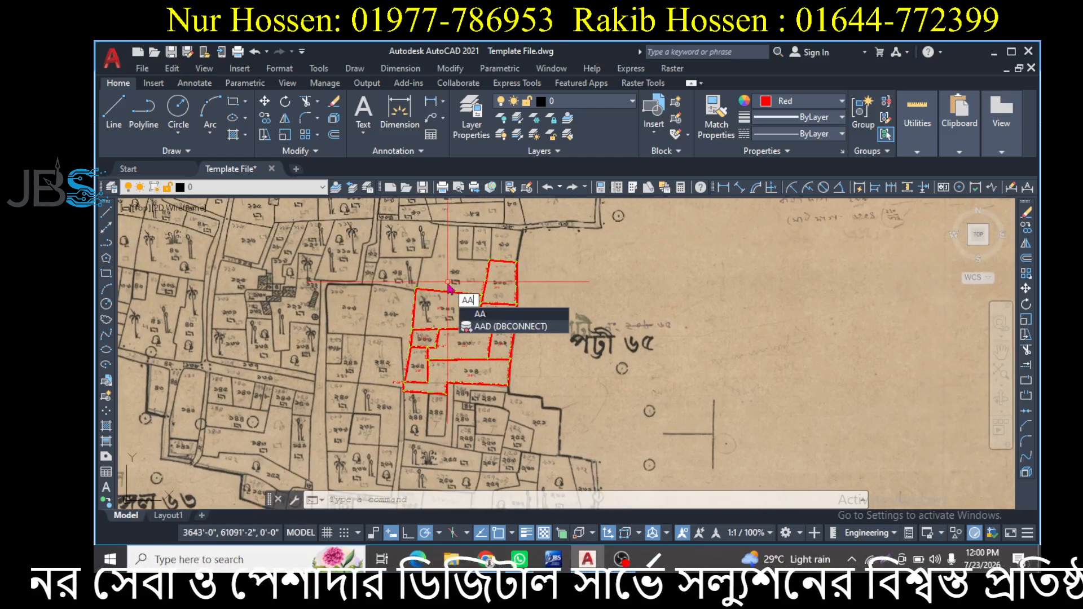
key(Return)
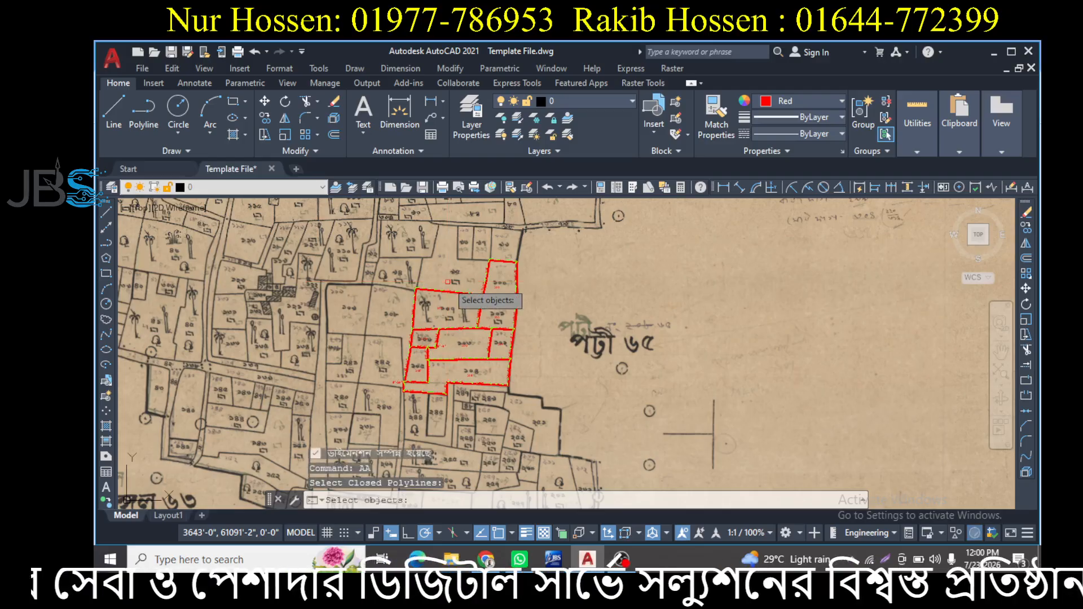
click(371, 245)
click(543, 416)
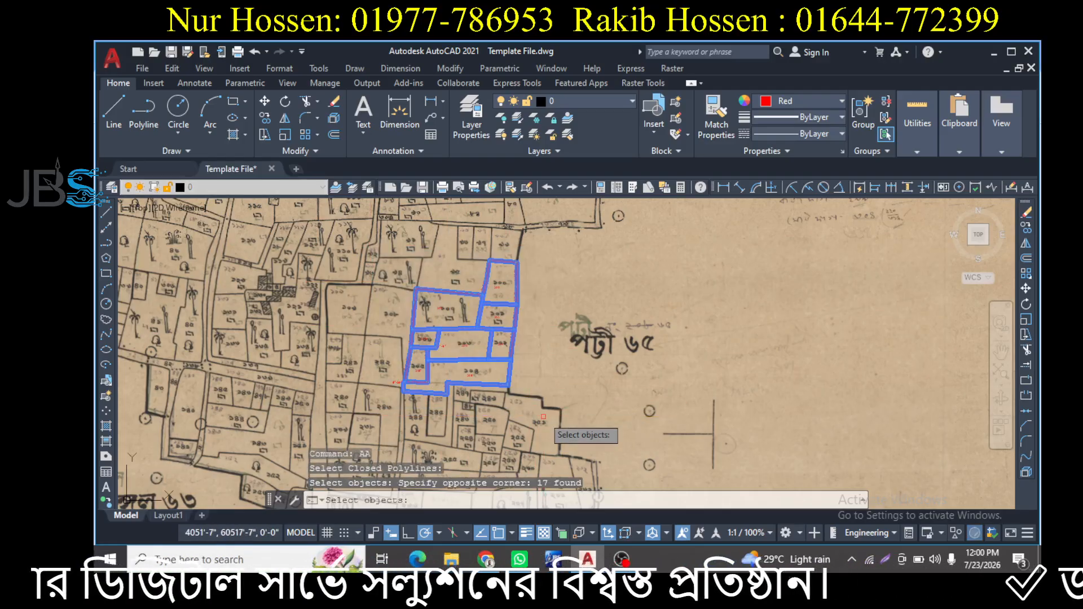
key(Return)
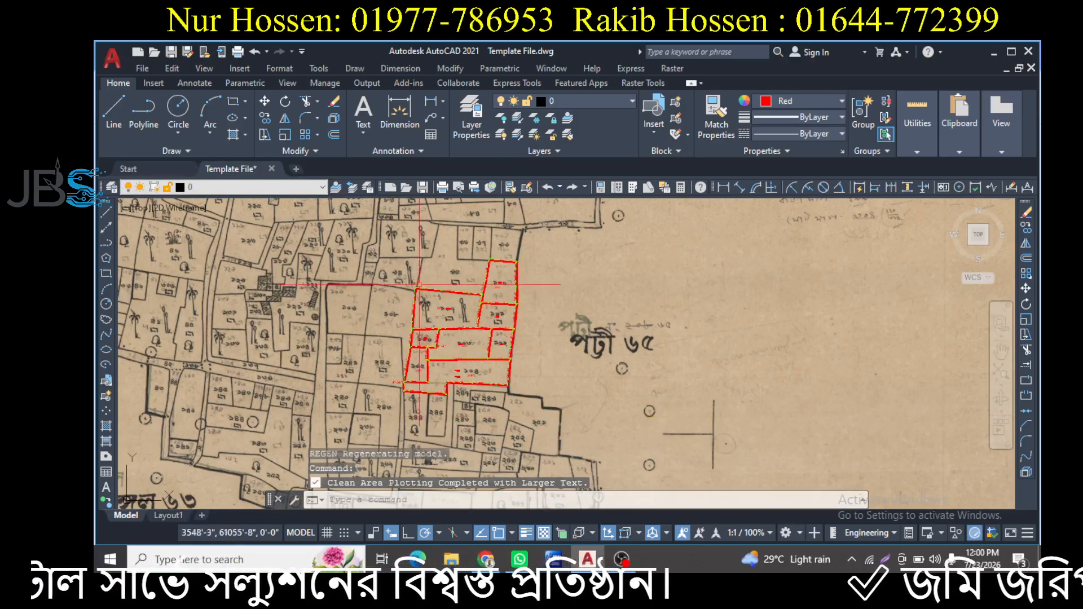
scroll(451, 311, up, 8)
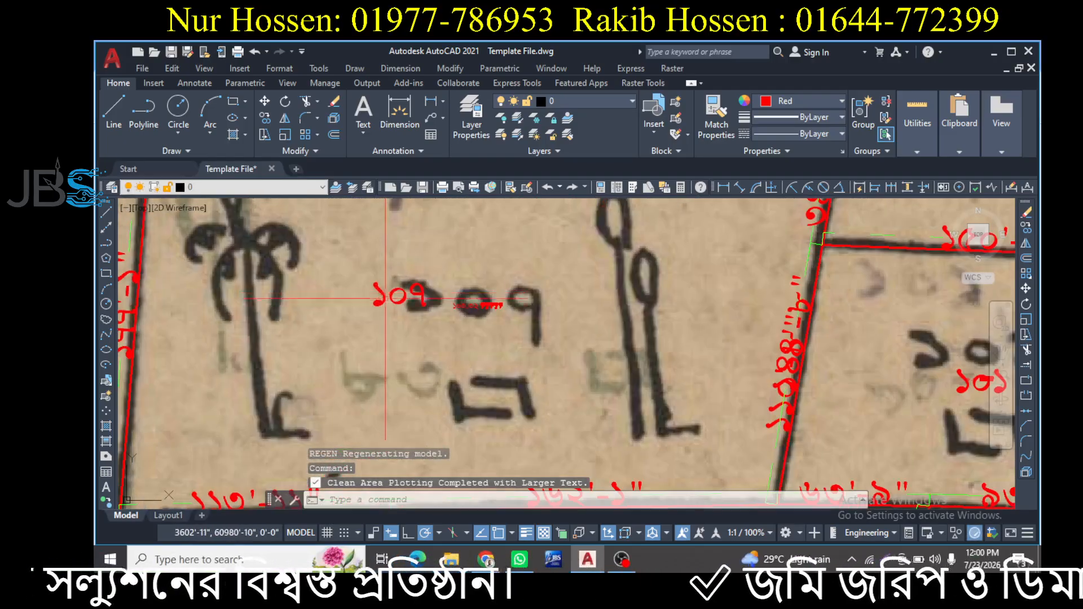
scroll(467, 323, up, 2)
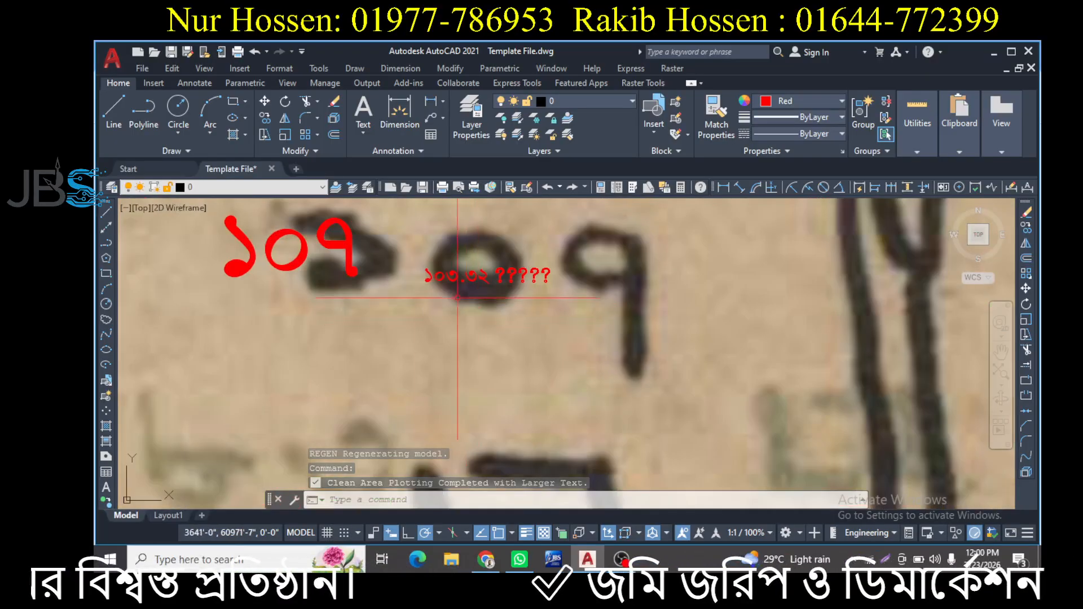
scroll(466, 299, down, 5)
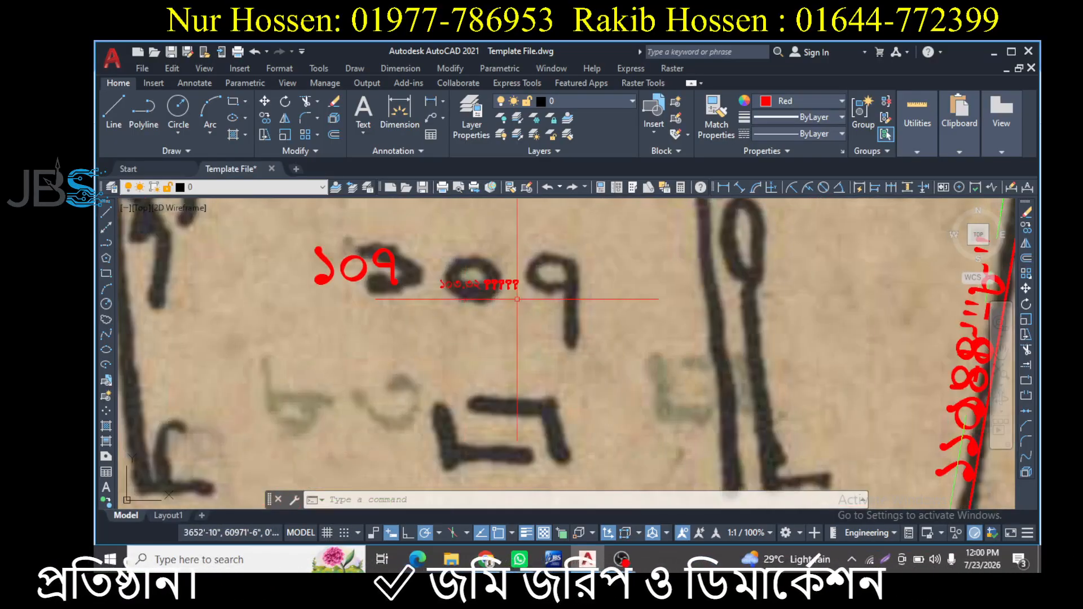
scroll(537, 323, down, 4)
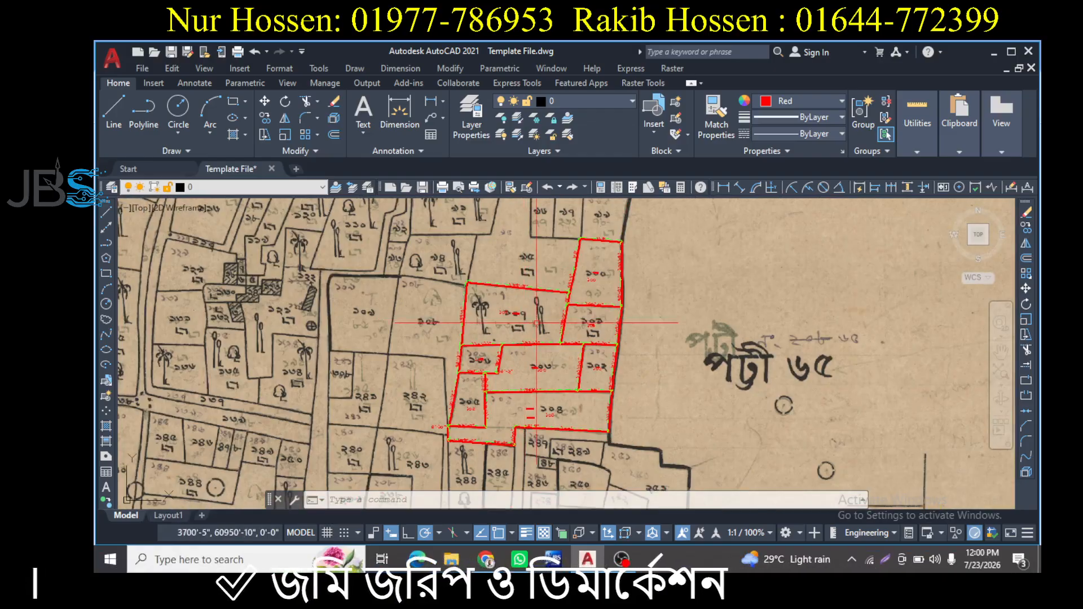
middle_drag(537, 323, 474, 319)
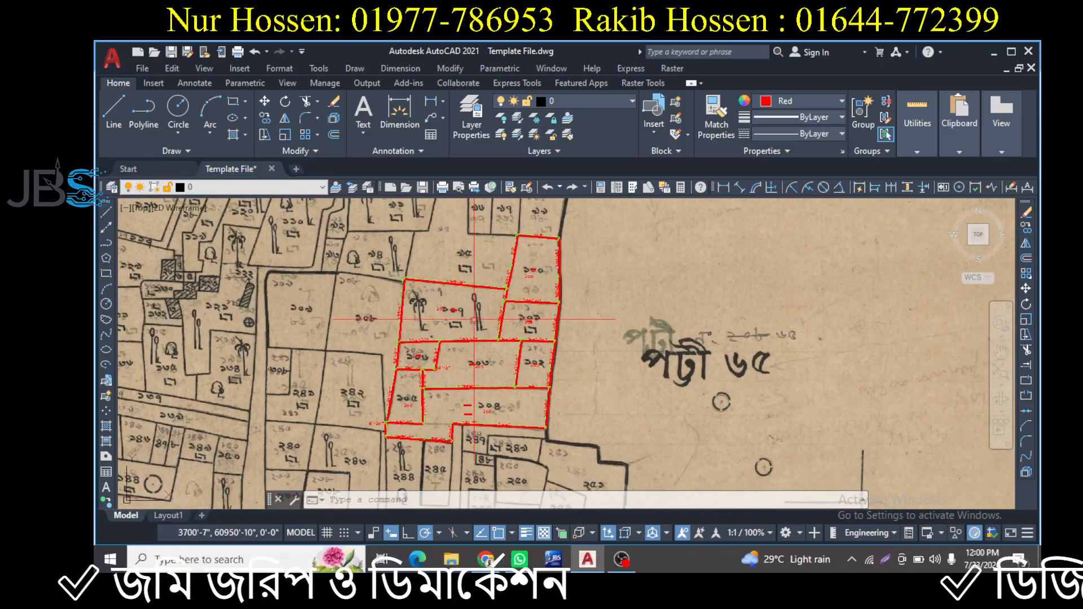
text(d)
key(Return)
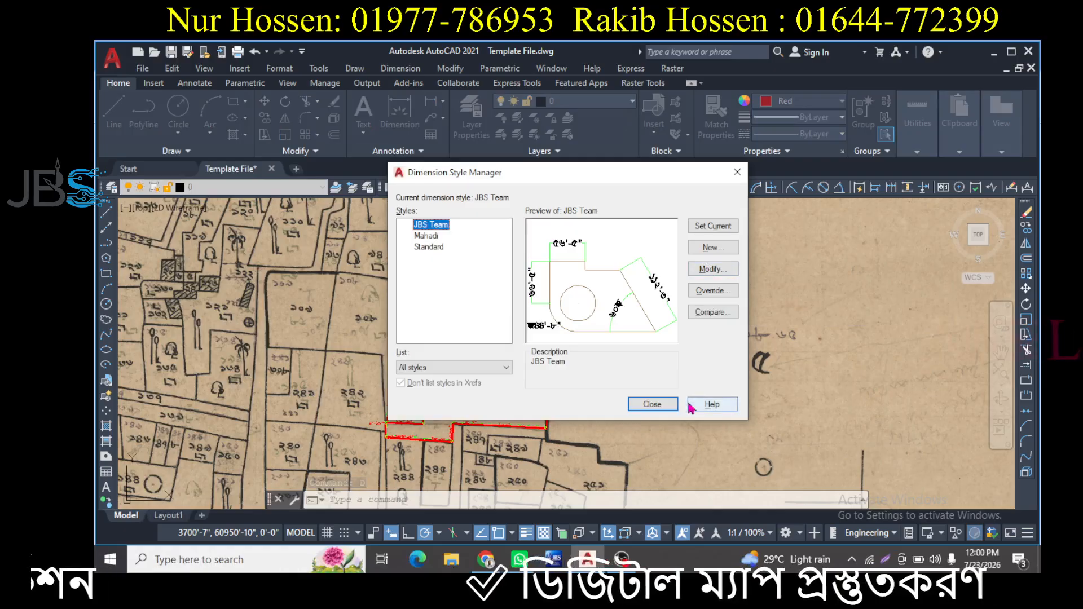
click(652, 405)
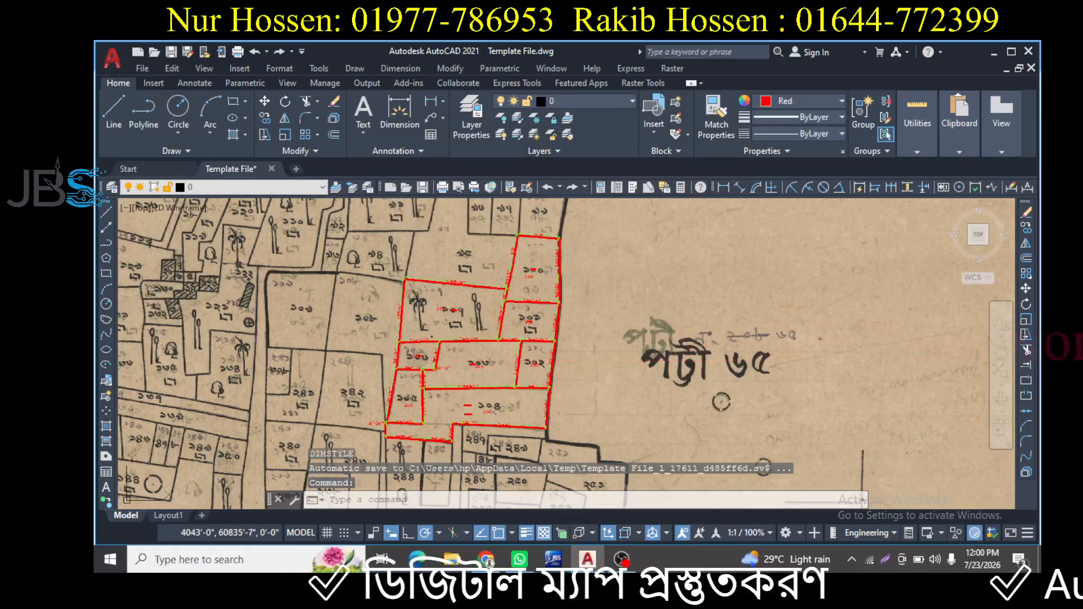
Step: Undo the area labels placed in the red plots with the AA command
scroll(457, 311, up, 5)
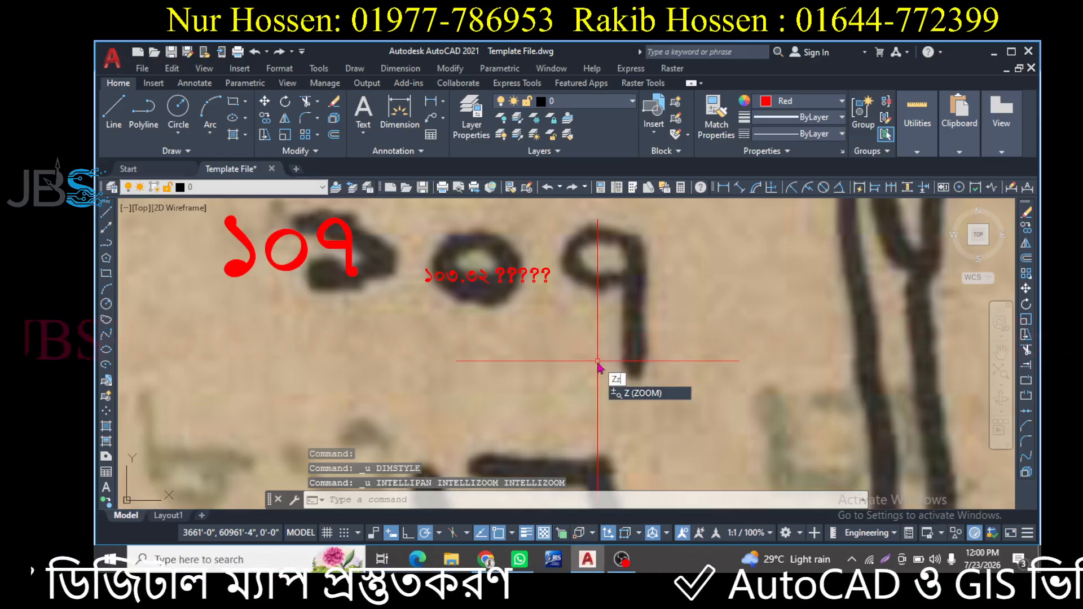
key(Escape)
scroll(598, 360, down, 5)
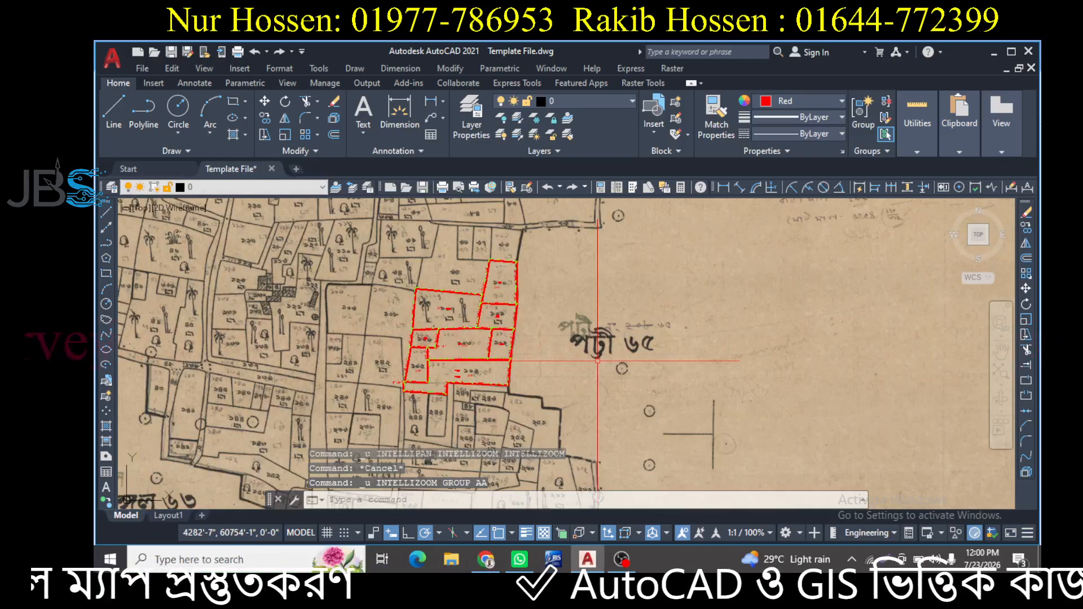
key(ctrl+z)
Step: Modify the JBS Team dimension style so its Standard text style uses the Nirmala UI font, and save the style
scroll(474, 331, up, 3)
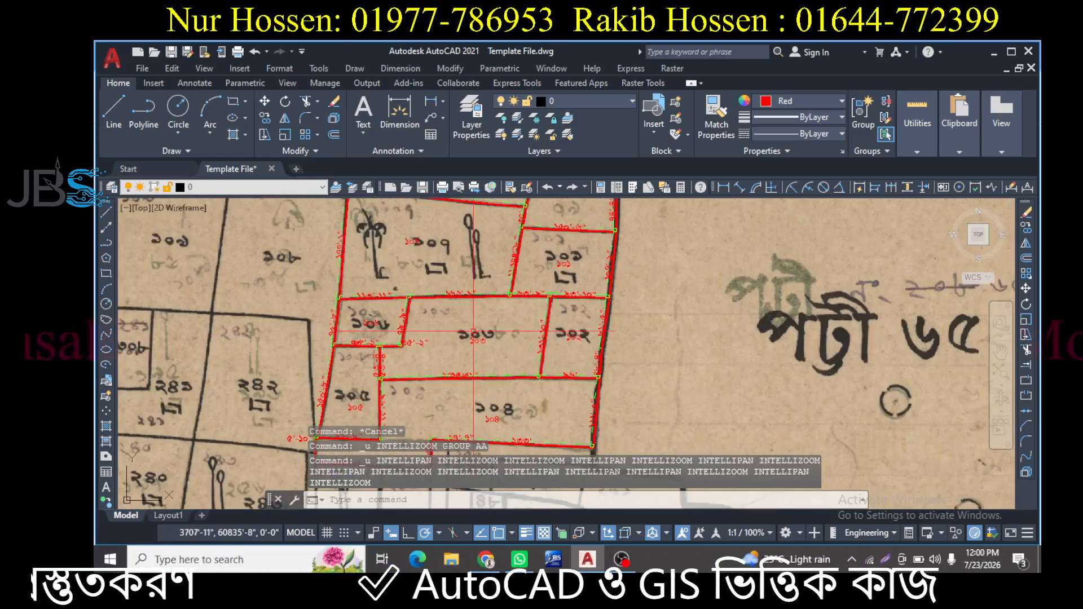
text(d)
key(Return)
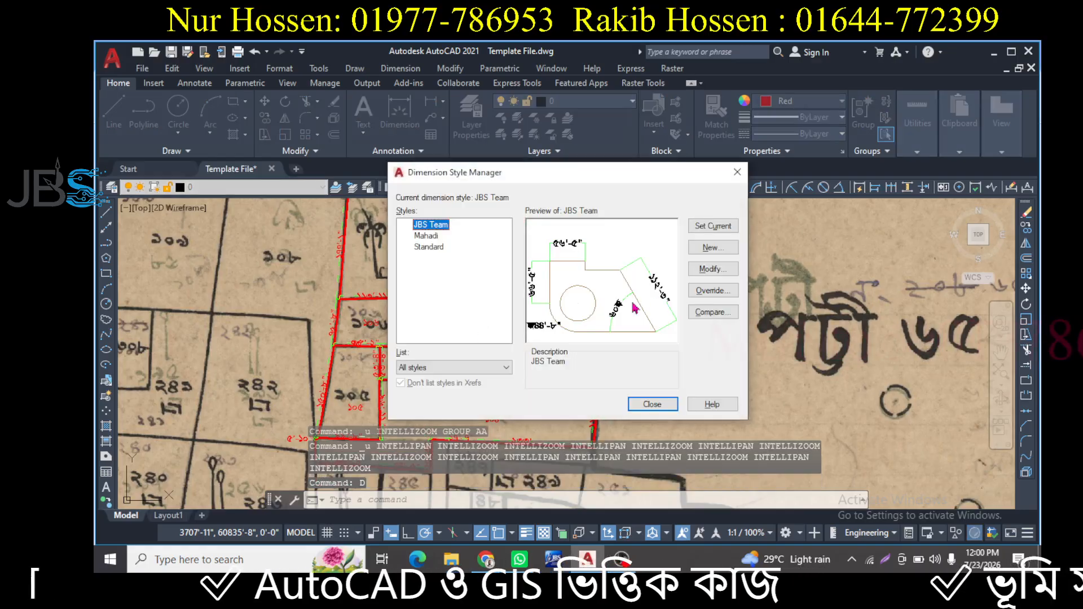
click(703, 270)
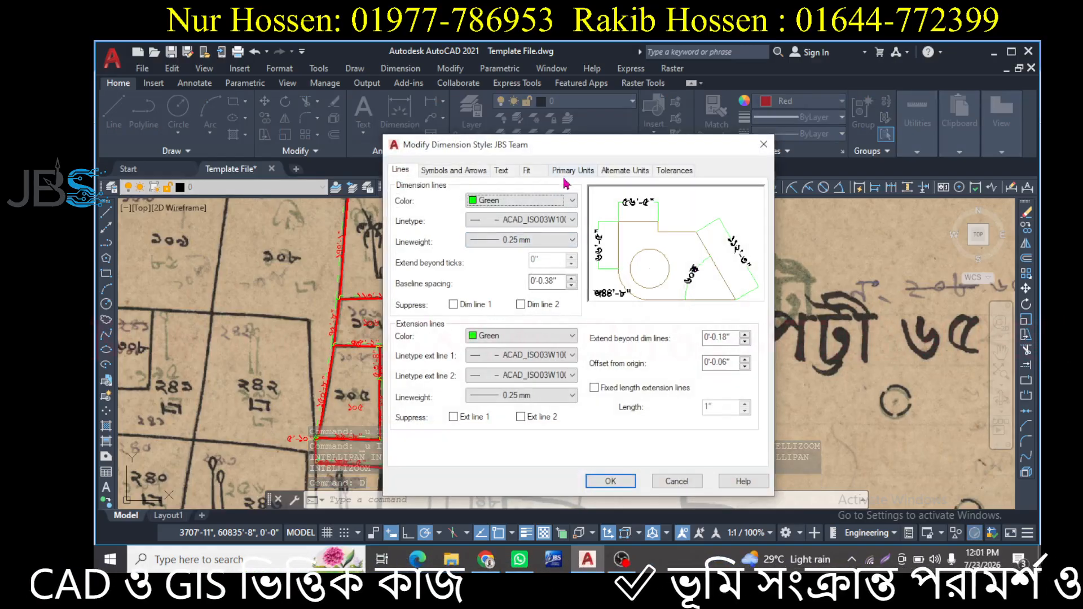
click(501, 170)
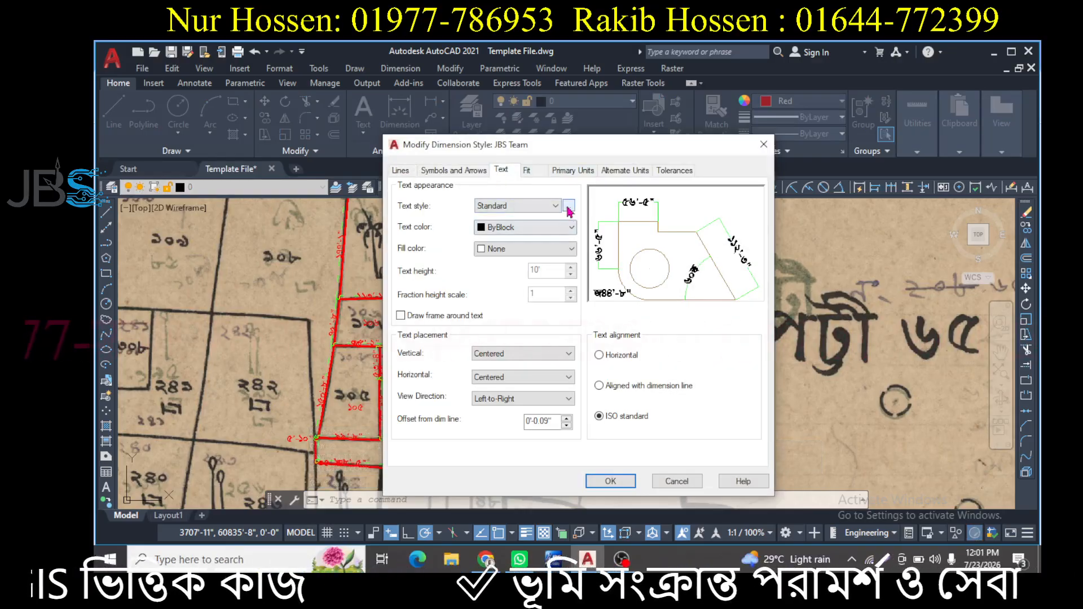
click(569, 206)
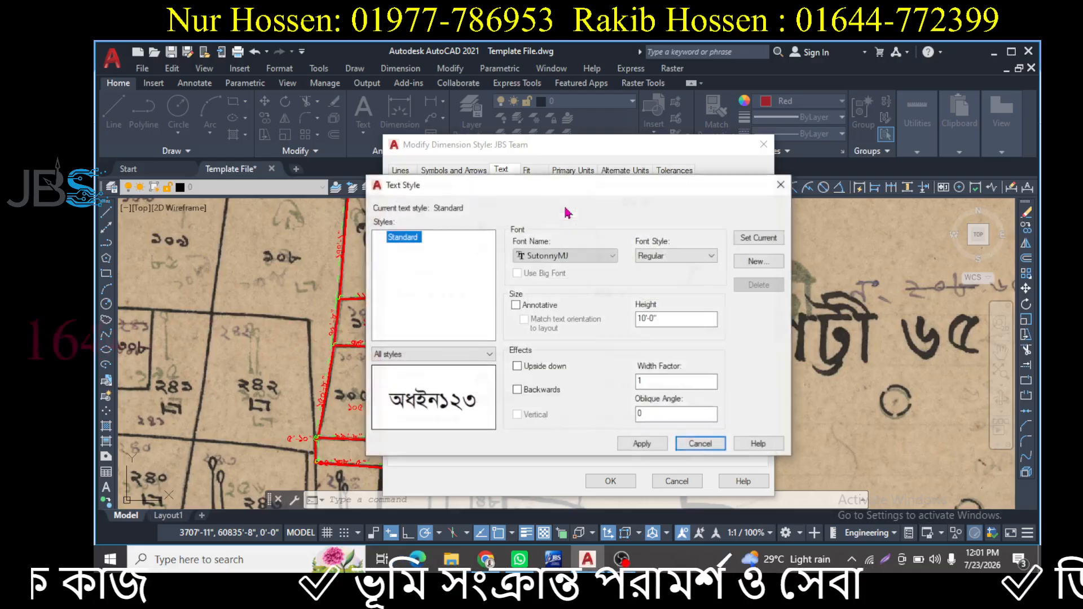
click(596, 262)
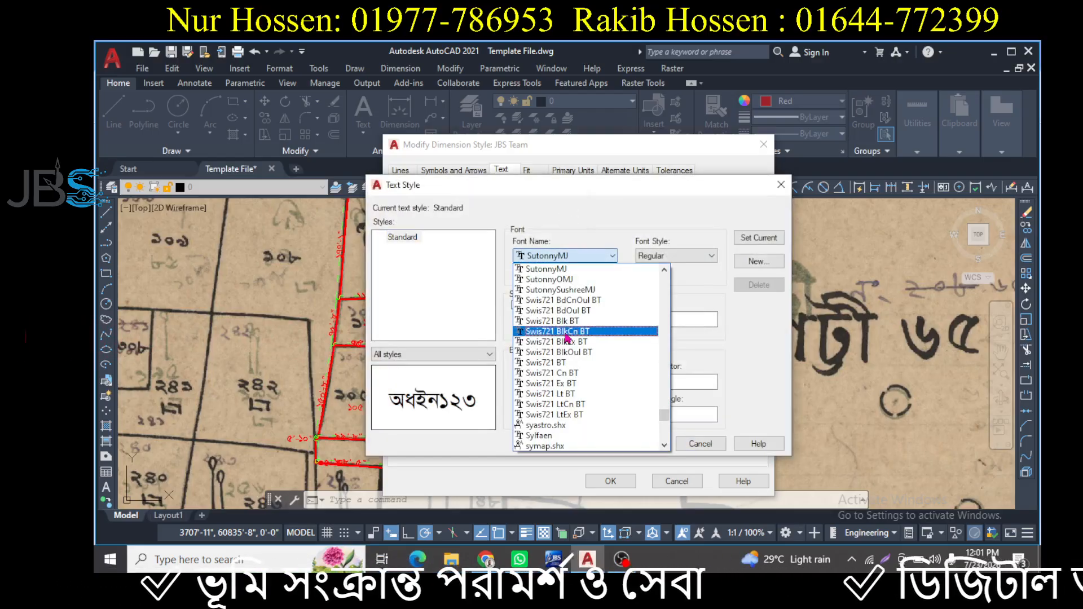
key(n)
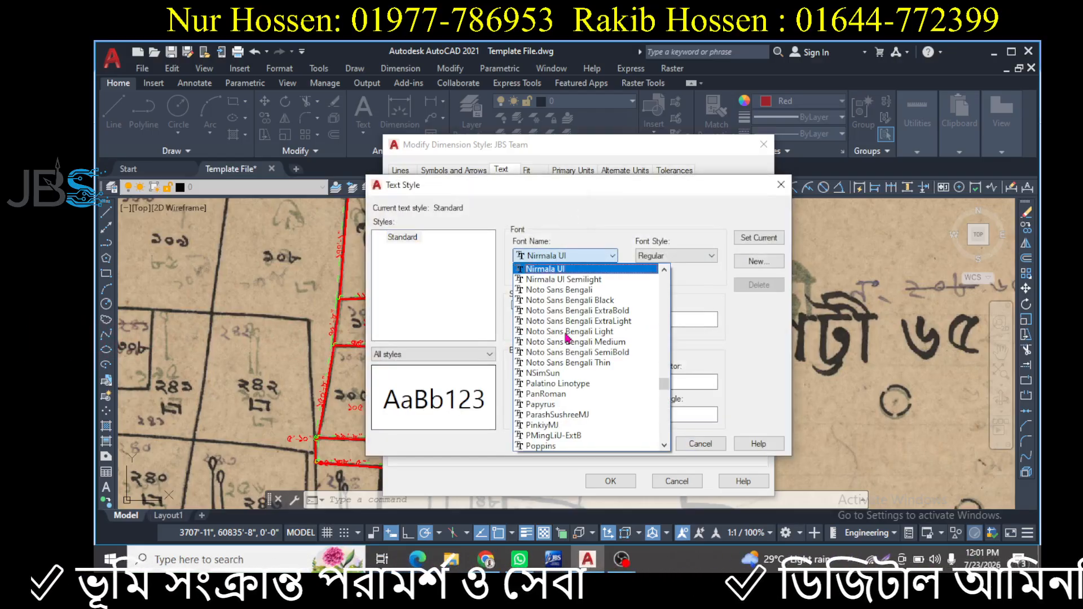
click(567, 270)
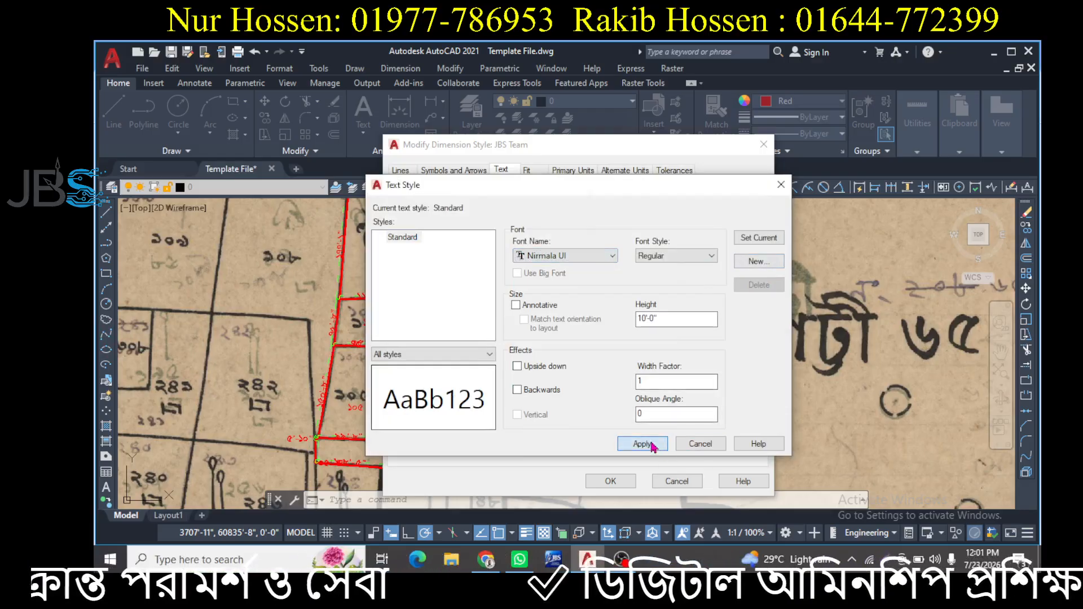
click(700, 444)
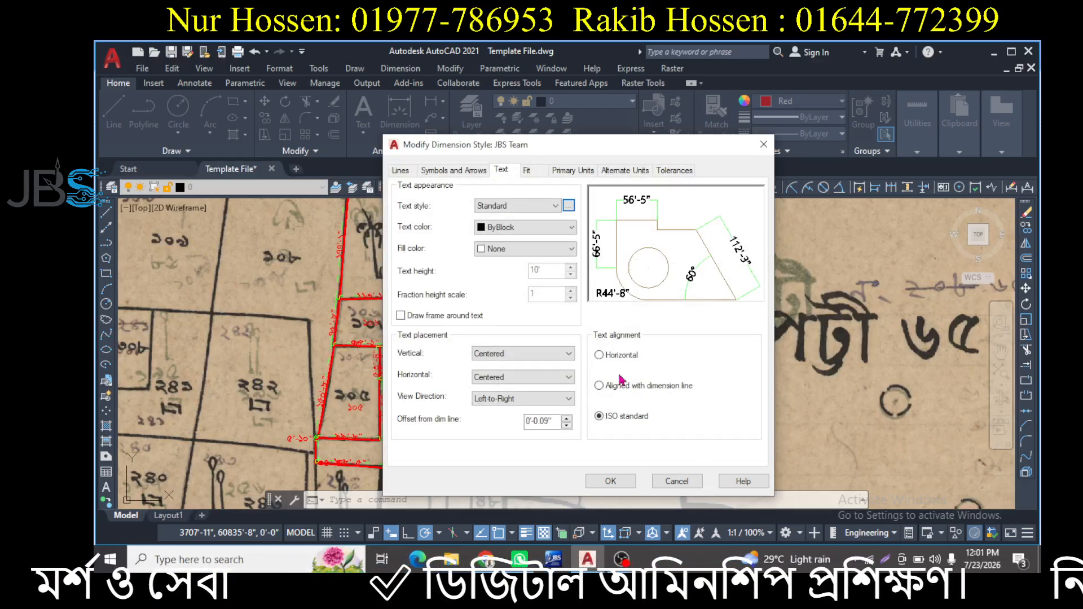
click(611, 482)
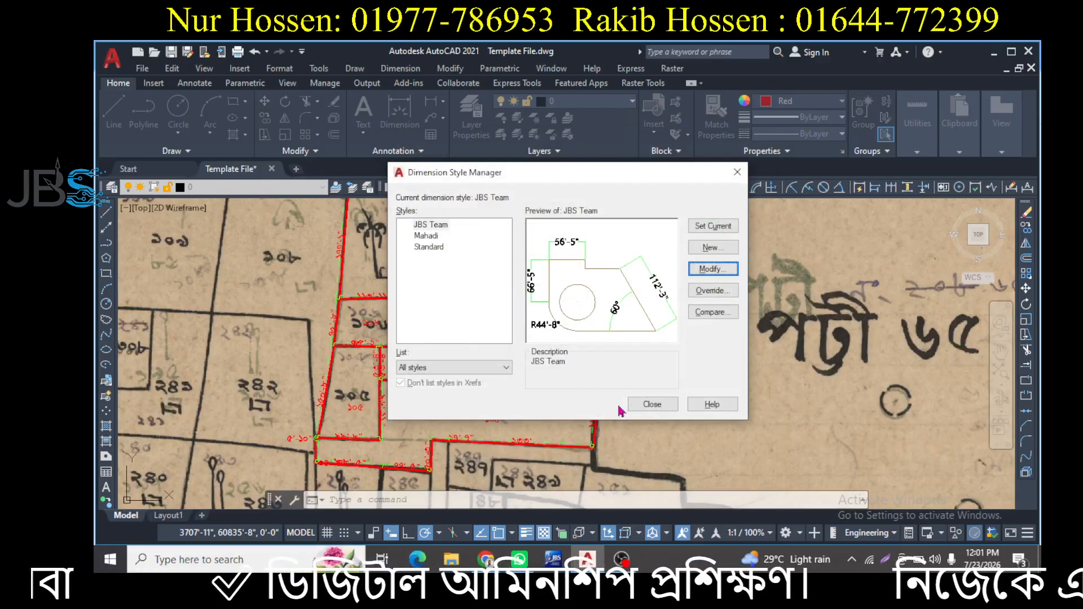
click(650, 405)
Step: Place area labels again in all the red closed plot polylines with the AA command and check the label in plot 103
scroll(529, 333, down, 5)
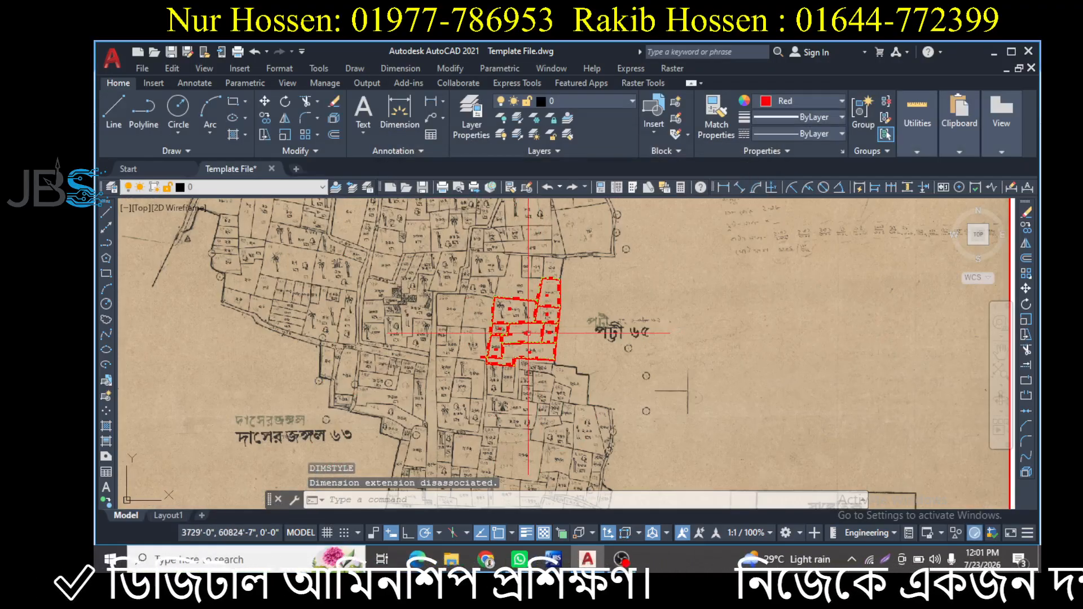
scroll(529, 333, up, 4)
scroll(536, 316, up, 3)
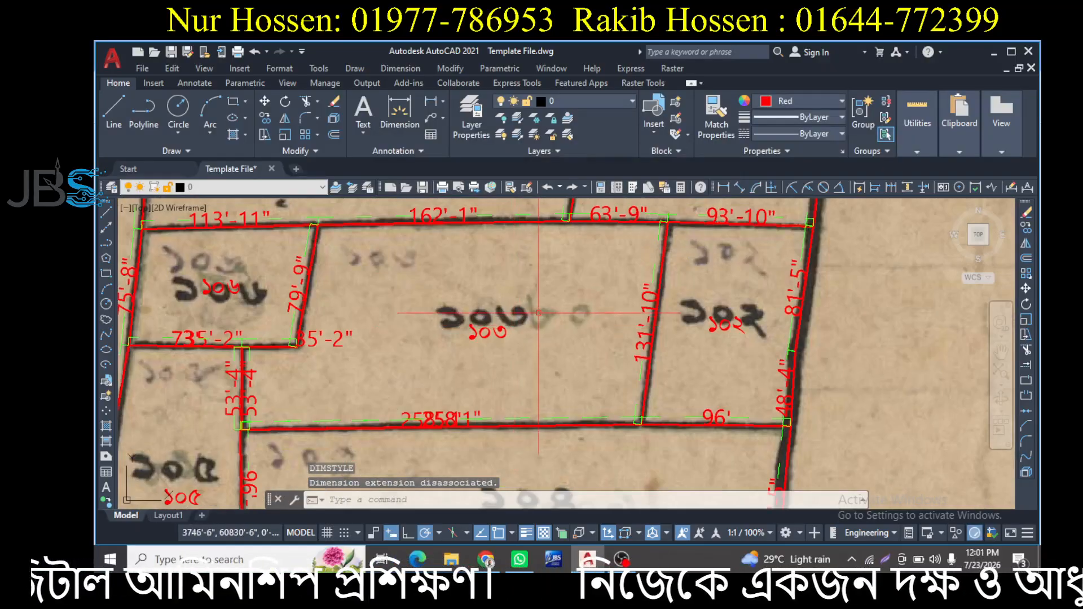
scroll(539, 314, down, 4)
scroll(539, 303, down, 5)
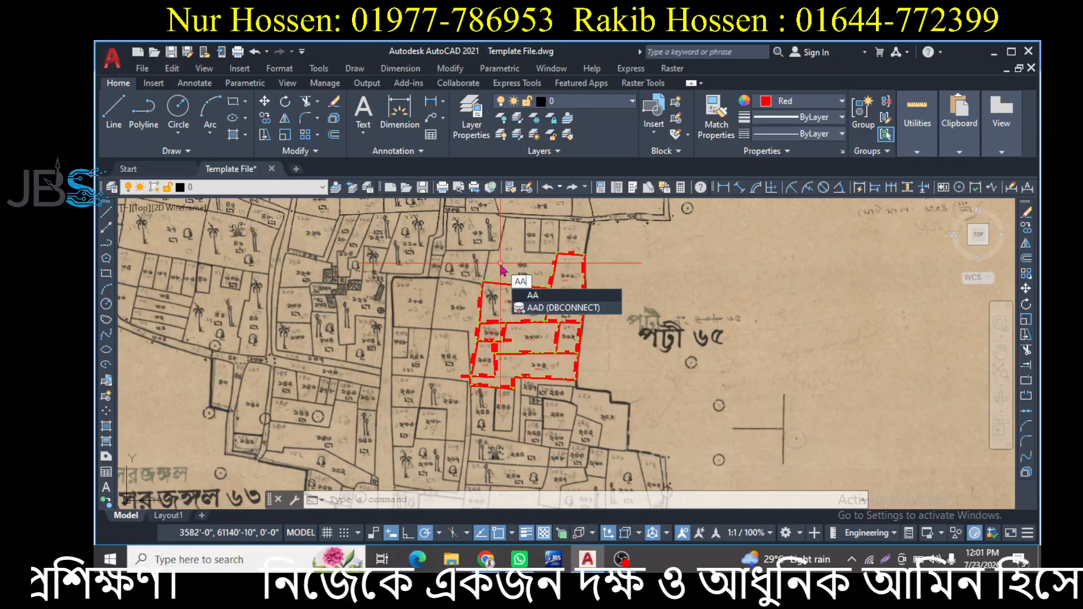
key(Return)
scroll(455, 262, down, 2)
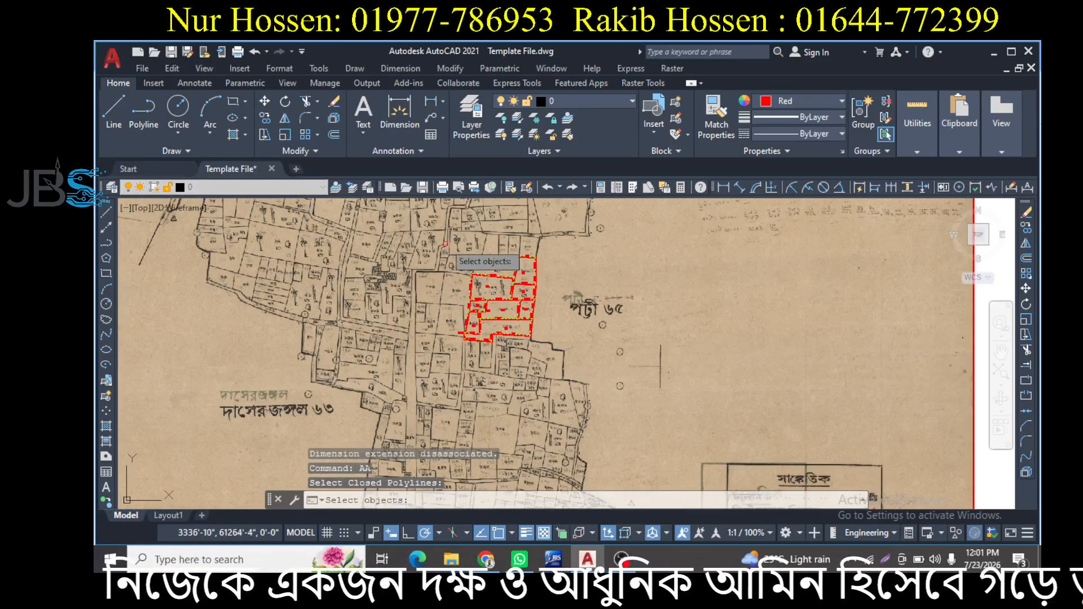
click(440, 242)
click(555, 368)
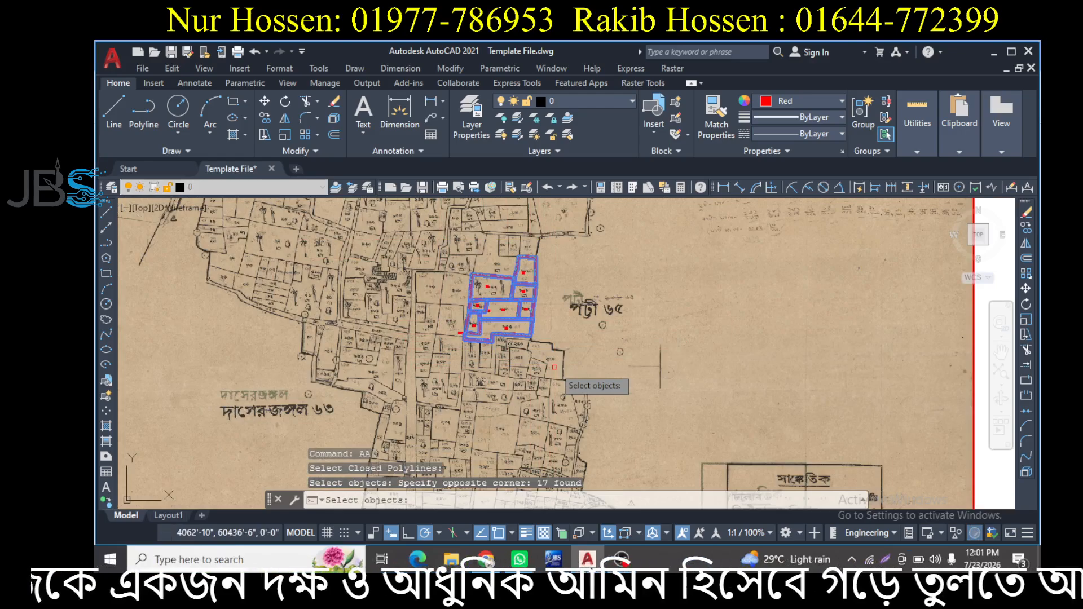
key(Return)
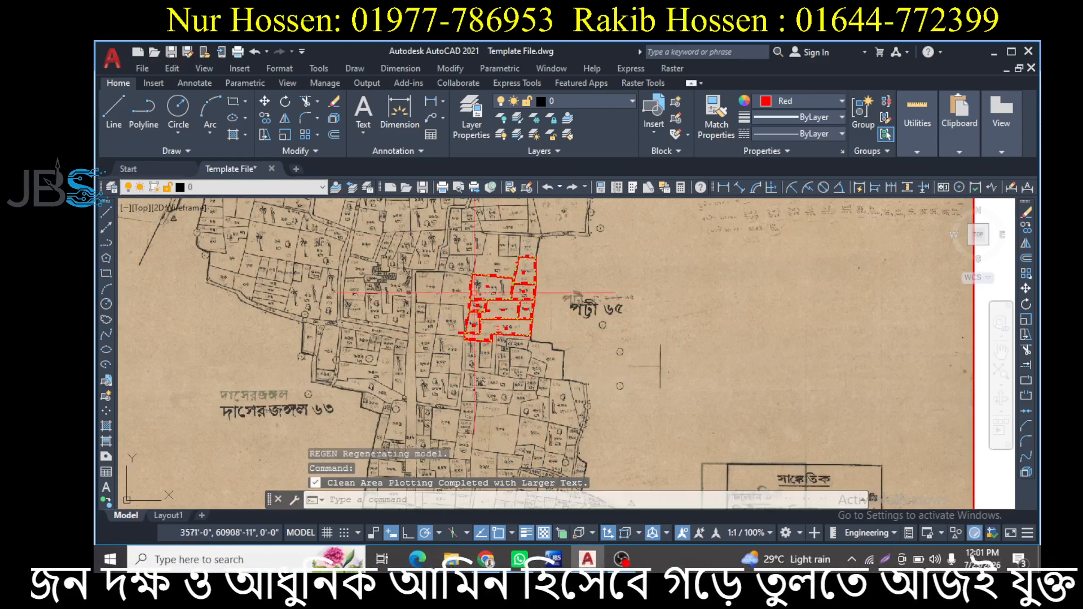
scroll(503, 311, up, 5)
scroll(496, 309, up, 6)
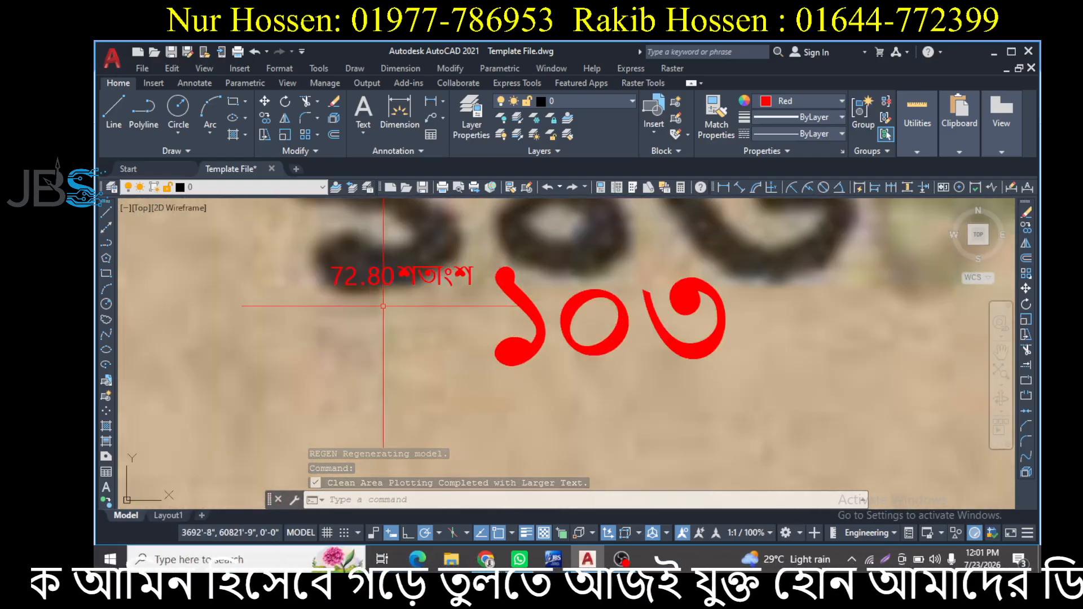
Step: List the properties of plot 103's red polyline to read its area in square feet
scroll(386, 305, down, 5)
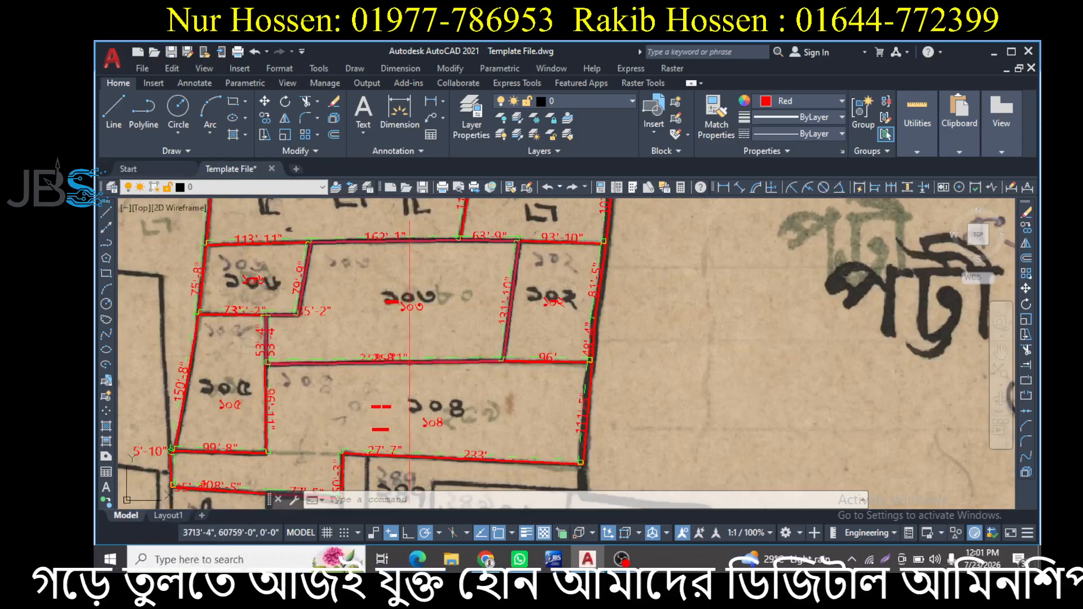
click(410, 361)
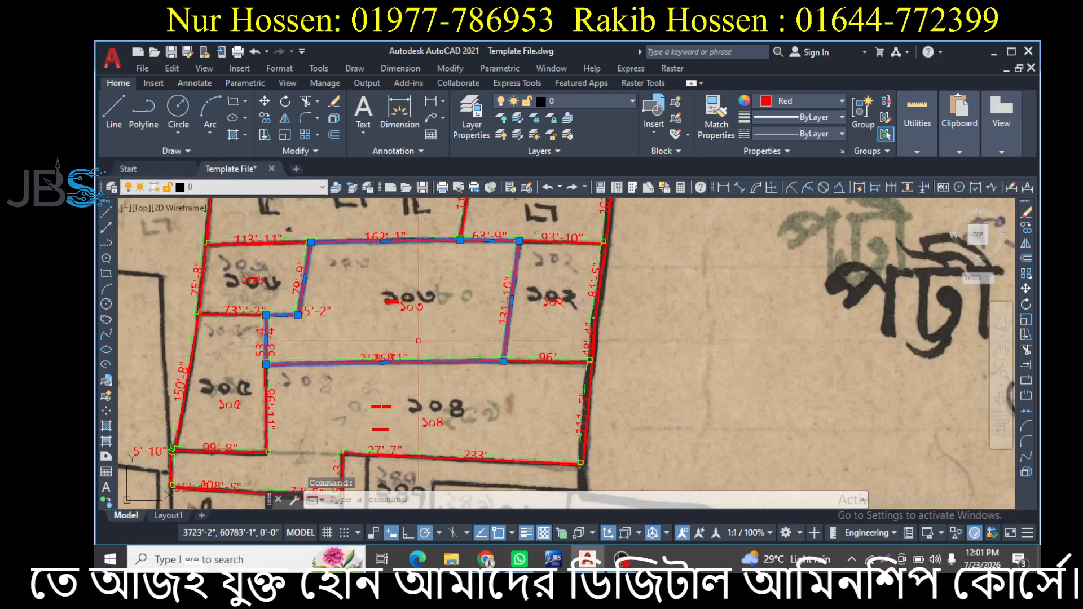
text(li)
key(Return)
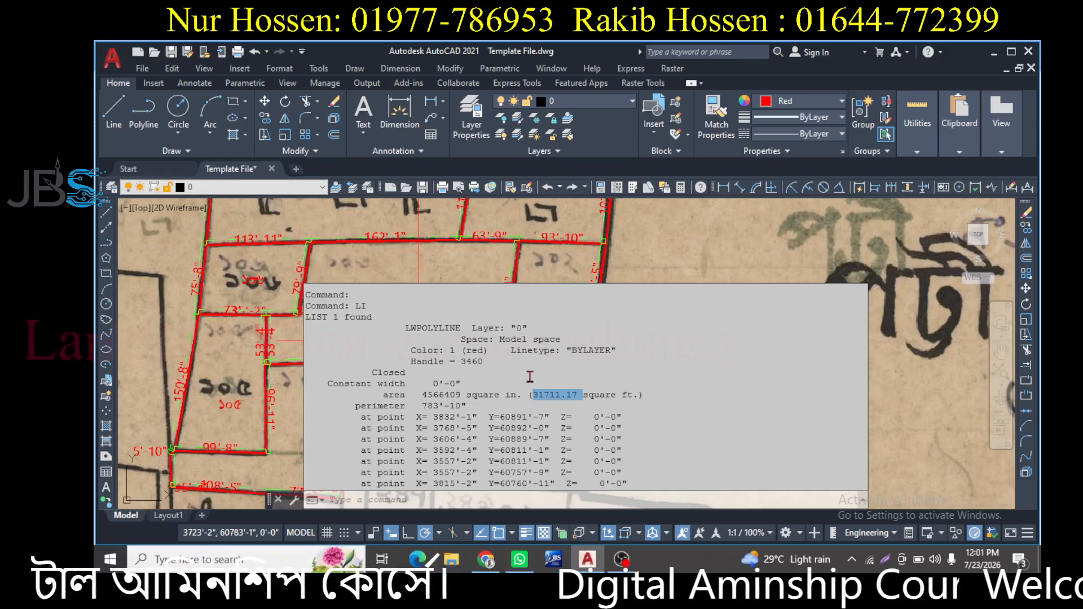
Step: In Calculator, divide the plot area 31711.17 by 435.6 and compare the result with the area label in plot 103
click(286, 554)
text(cal)
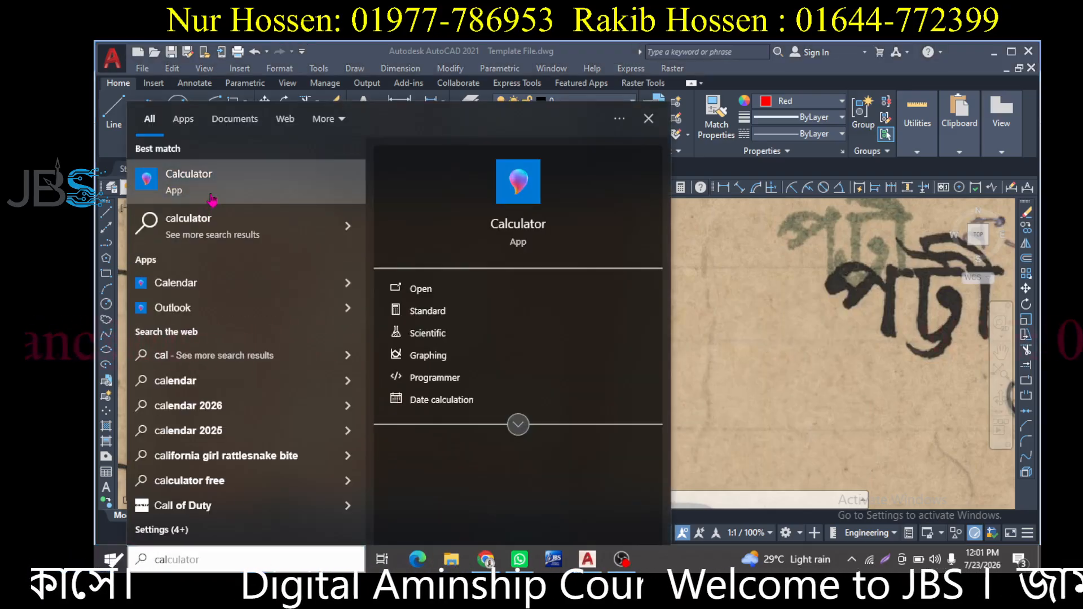
click(211, 196)
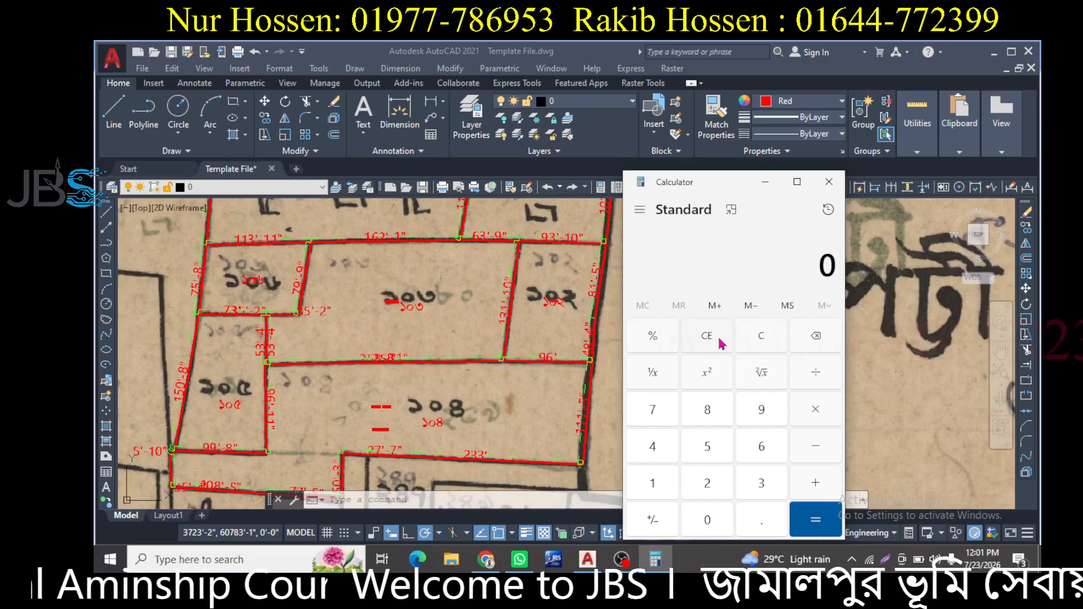
text(31,711.17)
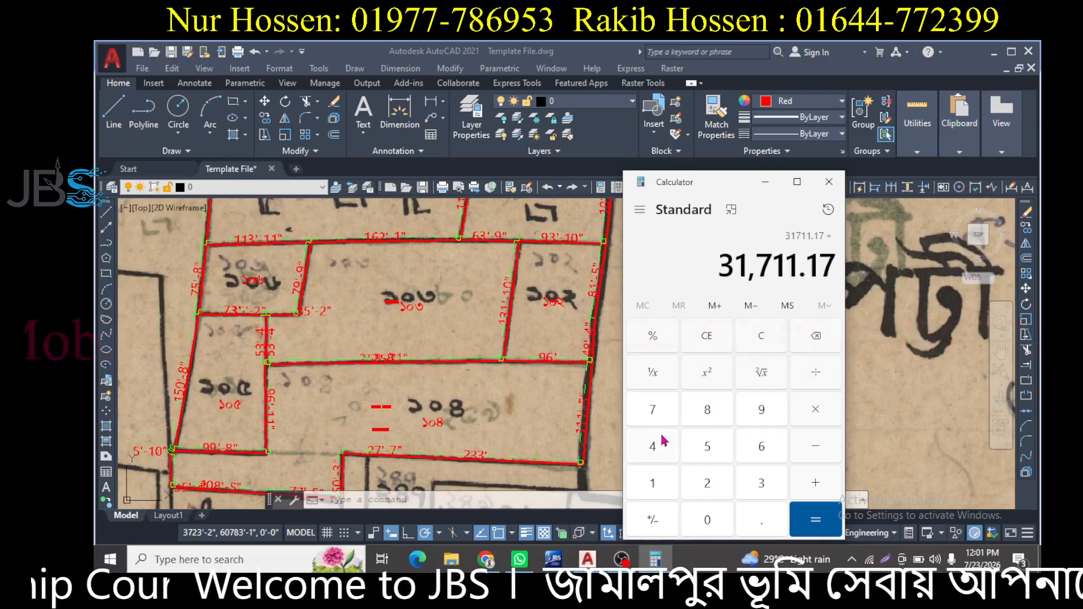
click(662, 441)
click(701, 444)
click(761, 519)
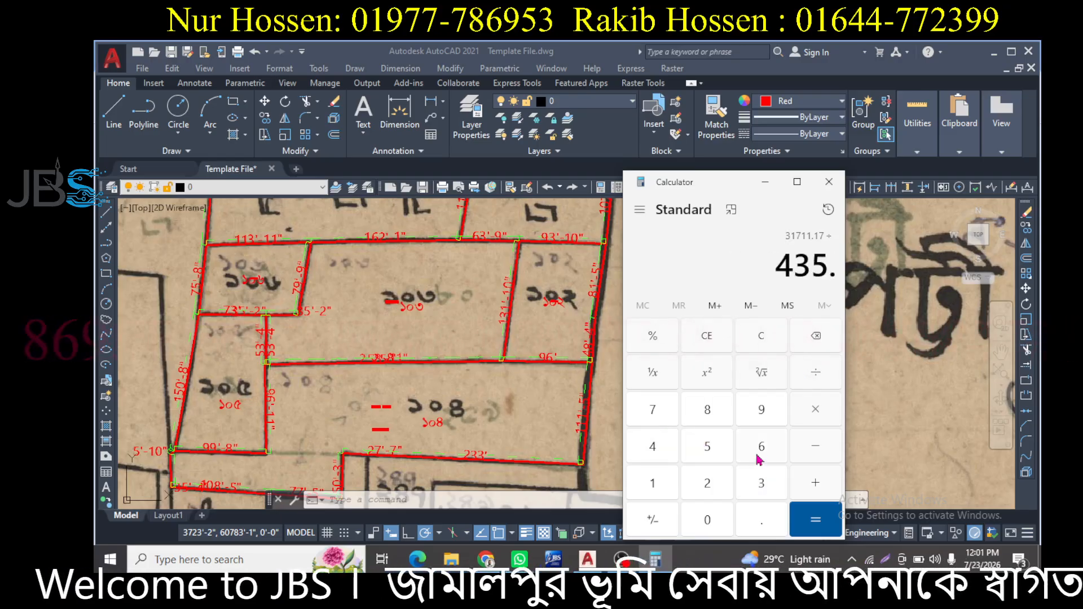
click(761, 446)
click(816, 519)
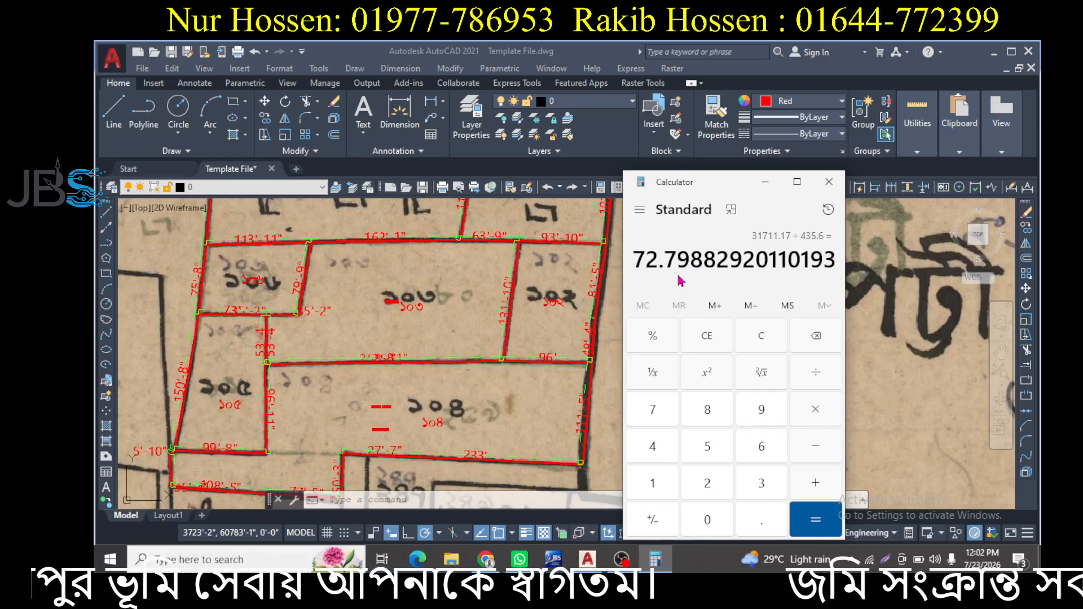
click(766, 184)
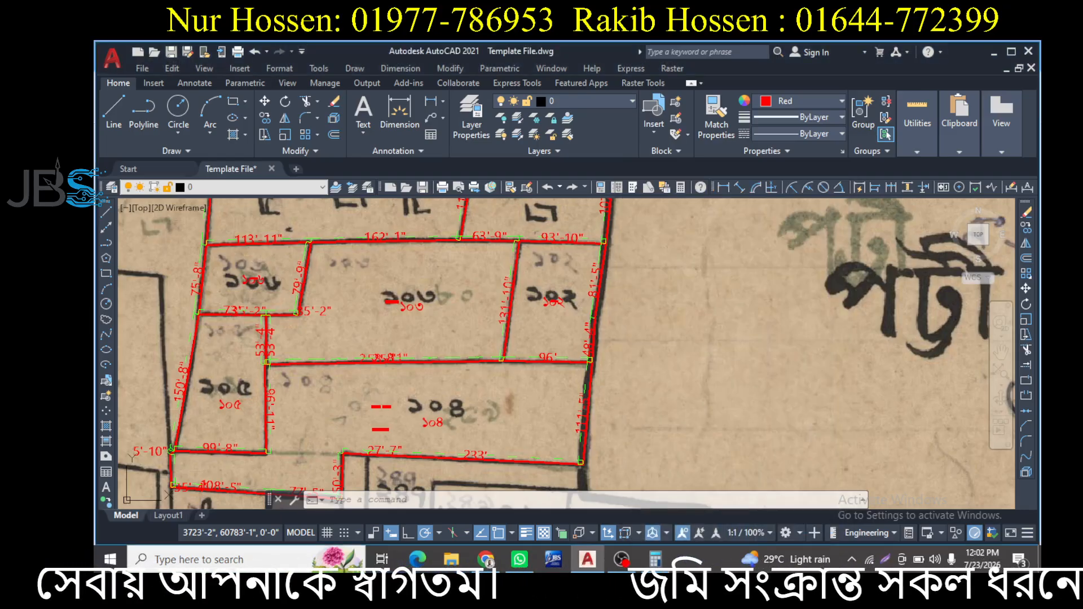
scroll(342, 337, up, 5)
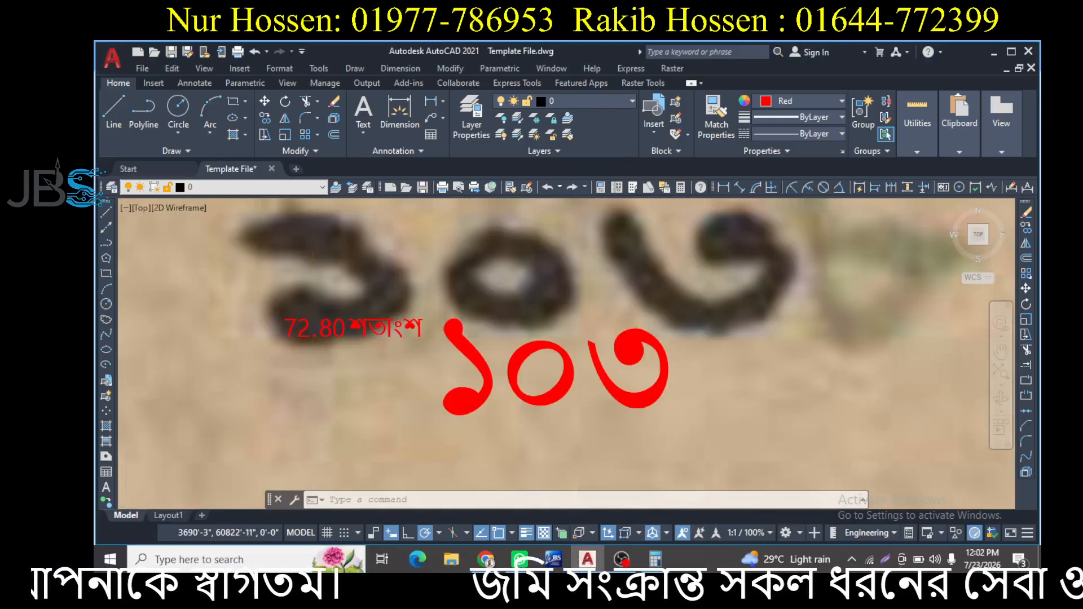
scroll(342, 337, up, 2)
scroll(359, 349, down, 7)
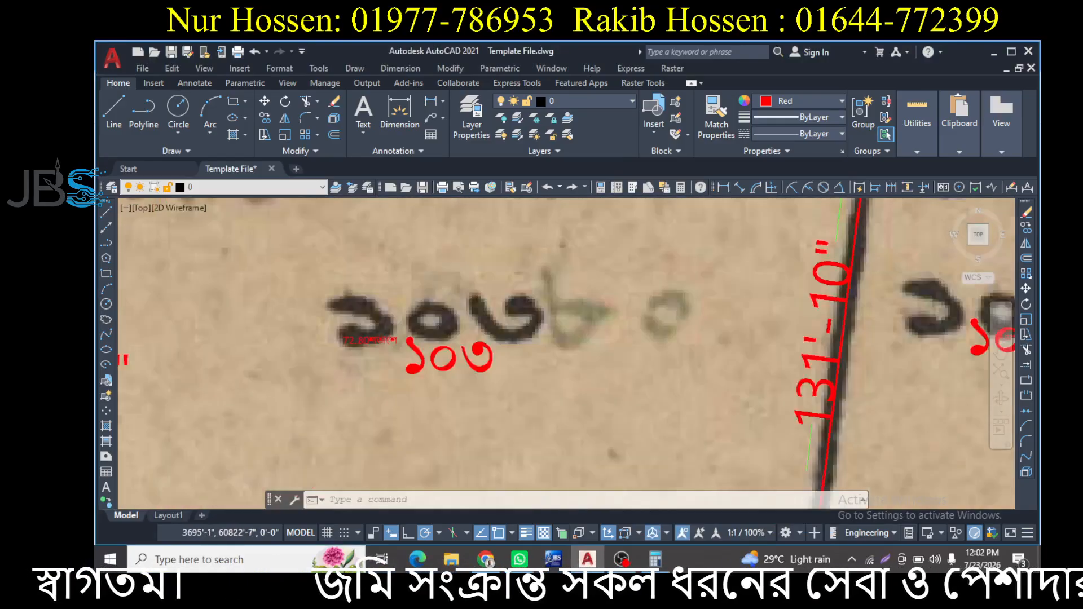
scroll(364, 305, up, 5)
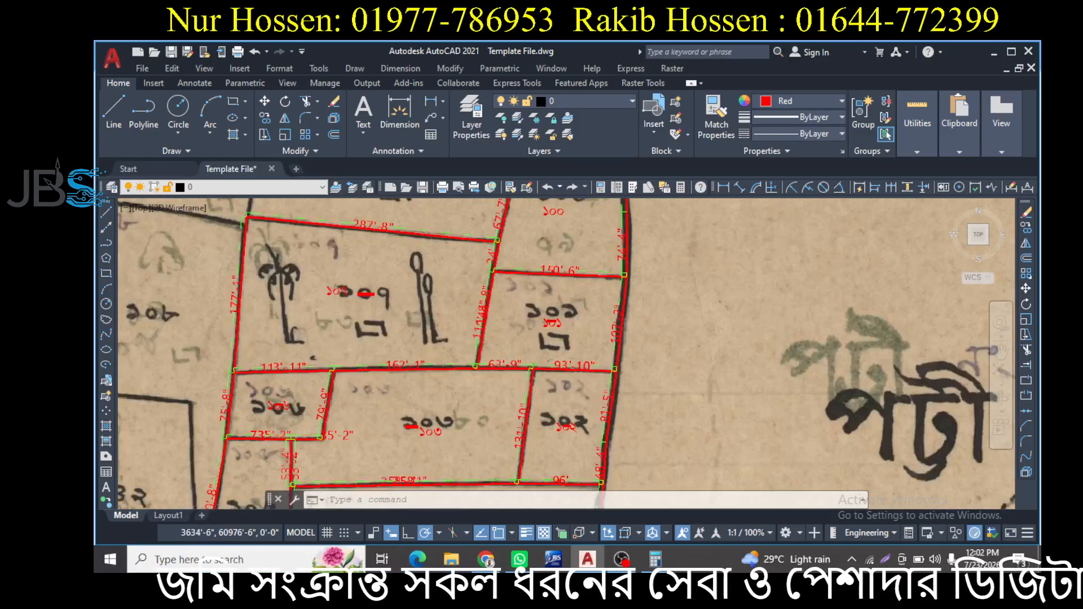
Step: Examine the plot numbers and side dimensions in plots 107, 101 and 100 of the mouza map
scroll(295, 308, up, 3)
scroll(295, 308, down, 4)
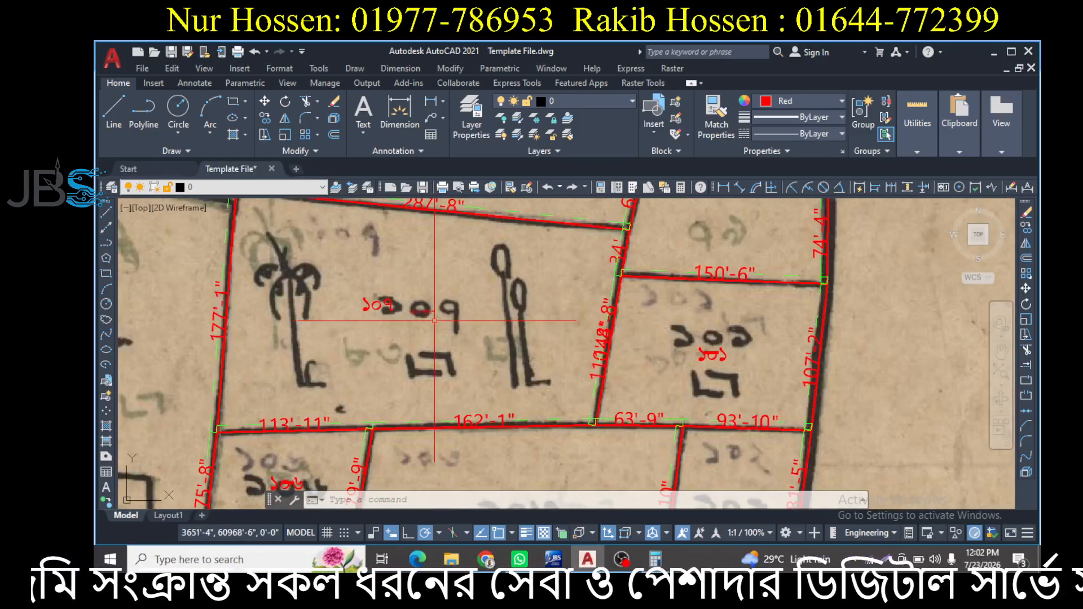
scroll(714, 354, down, 6)
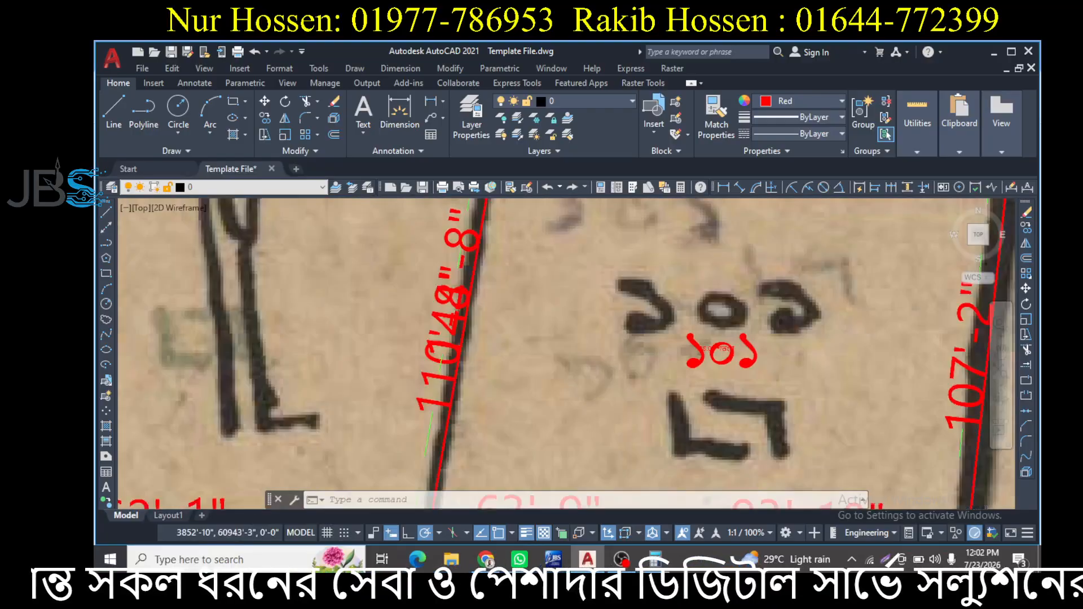
middle_drag(716, 318, 587, 399)
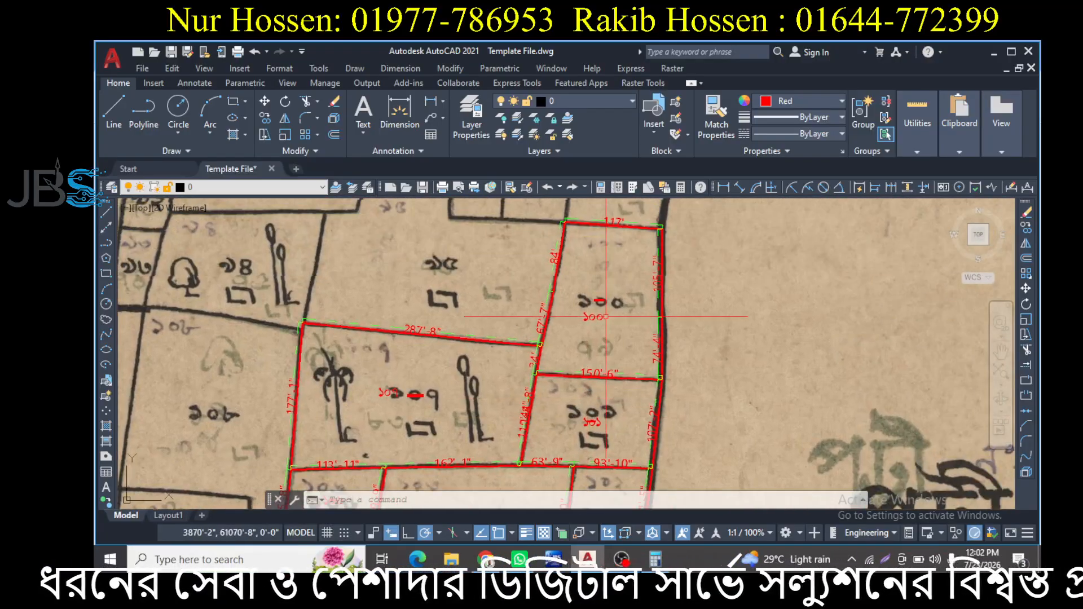
scroll(606, 317, up, 8)
scroll(606, 316, down, 5)
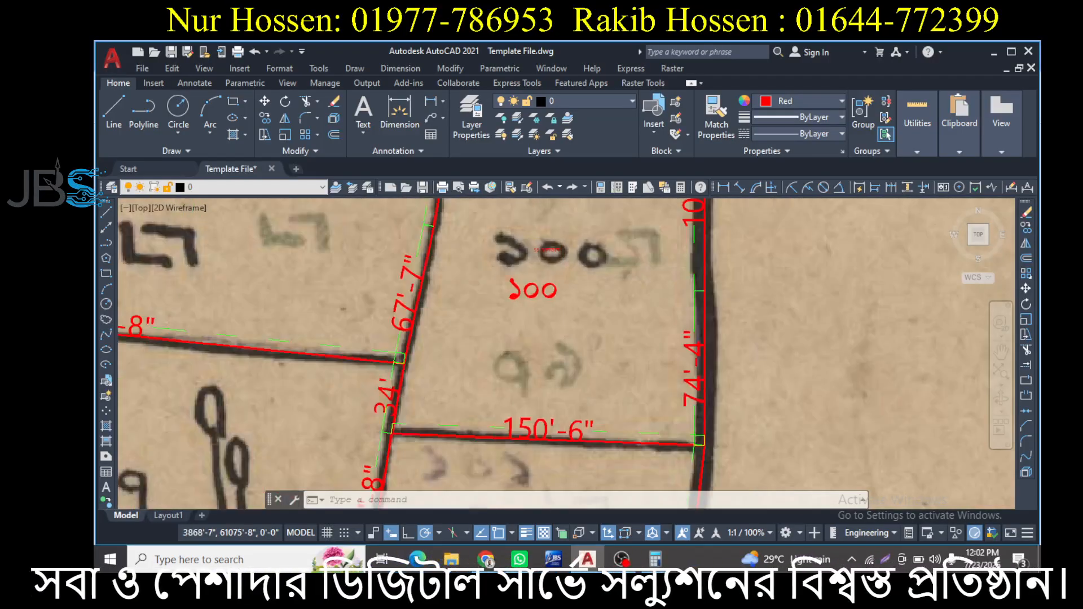
scroll(547, 250, down, 12)
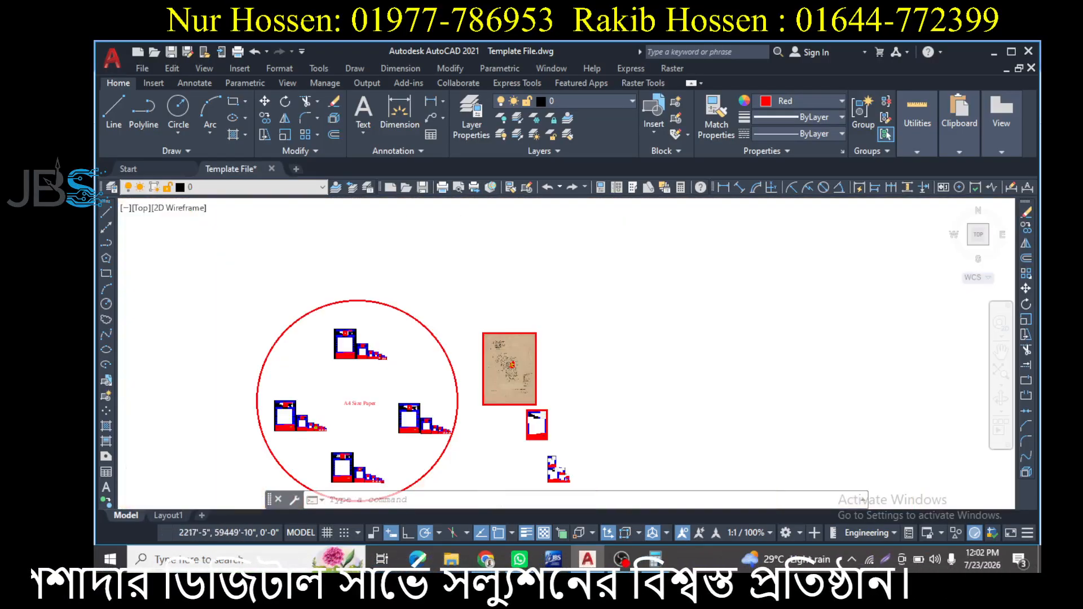
Step: Examine the A4 paper templates and the office contact details beside the QR code in the largest template's header
scroll(443, 410, down, 2)
scroll(471, 394, up, 10)
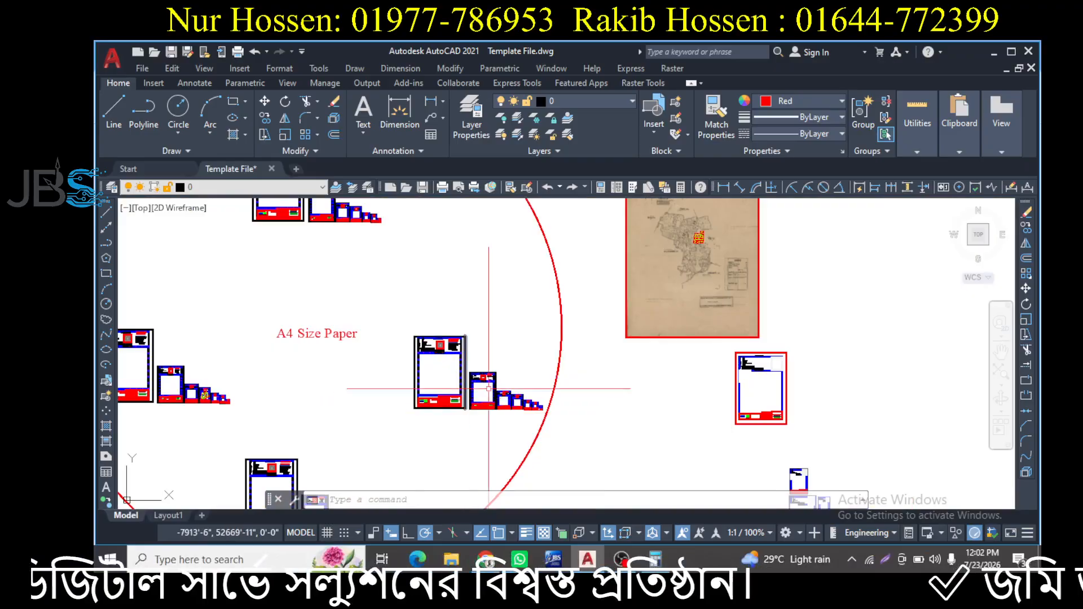
mouse_move(471, 395)
middle_down()
mouse_move(529, 334)
mouse_move(563, 319)
middle_up()
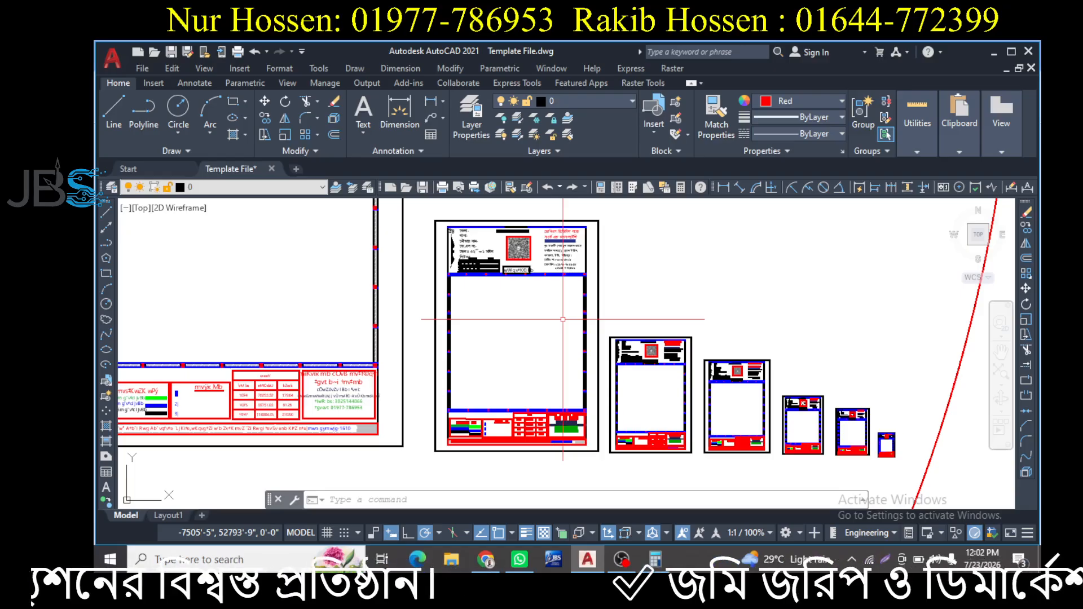
scroll(477, 272, down, 3)
scroll(502, 422, up, 5)
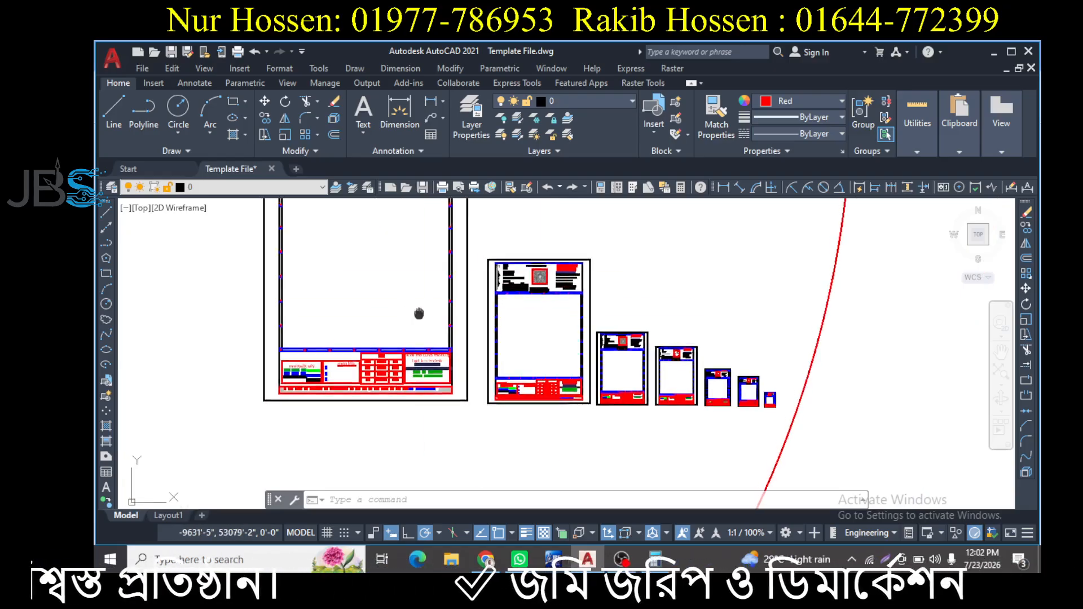
scroll(531, 305, up, 5)
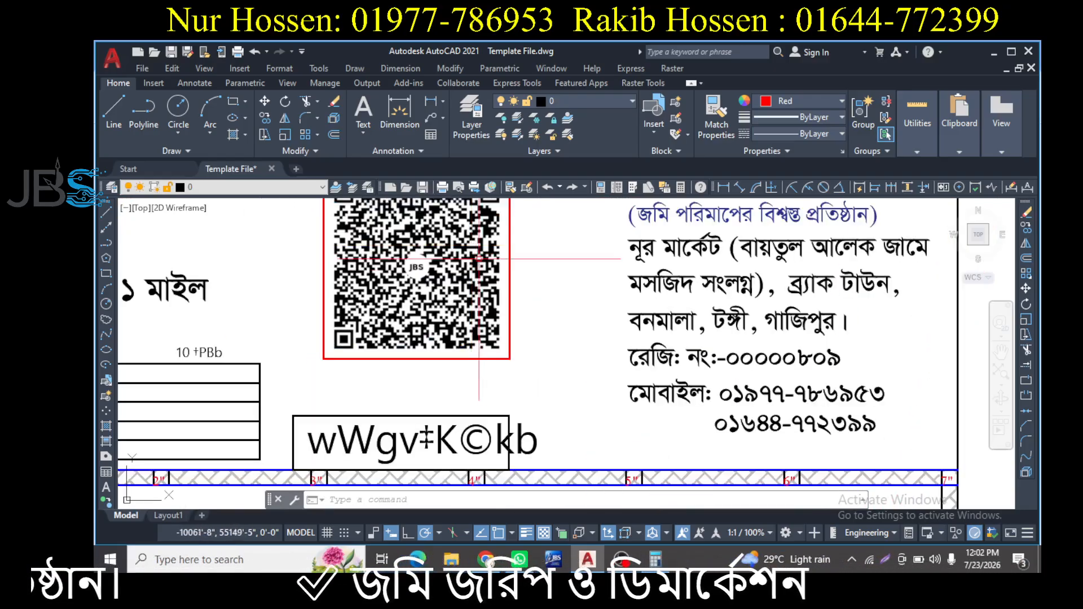
mouse_move(540, 289)
middle_down()
mouse_move(424, 307)
mouse_move(364, 296)
middle_up()
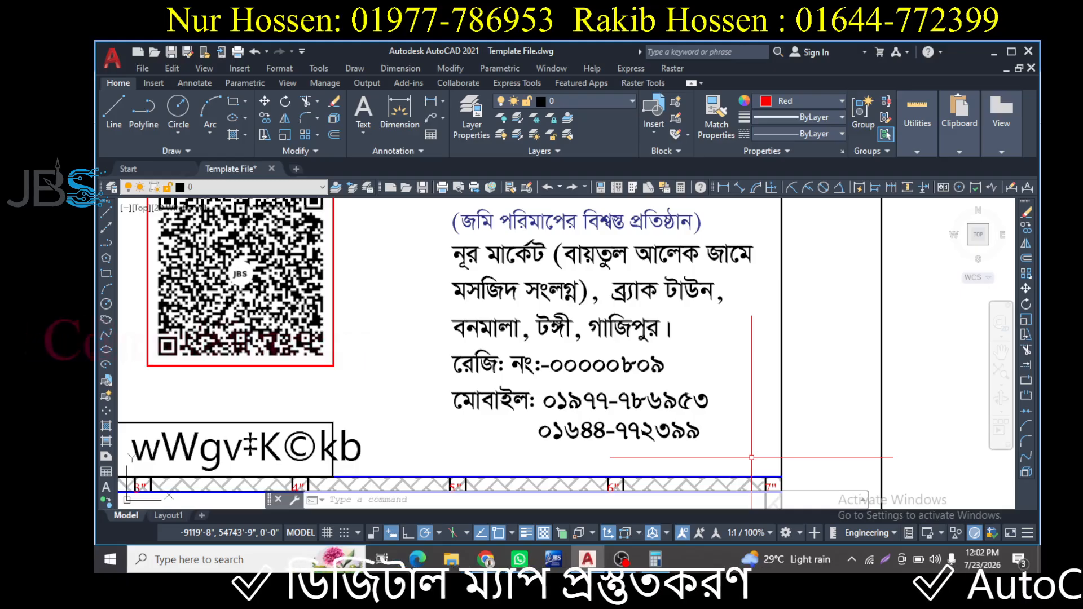
Step: Turn on Clean Screen and view the template header with its QR code and office contact details
key(ctrl+0)
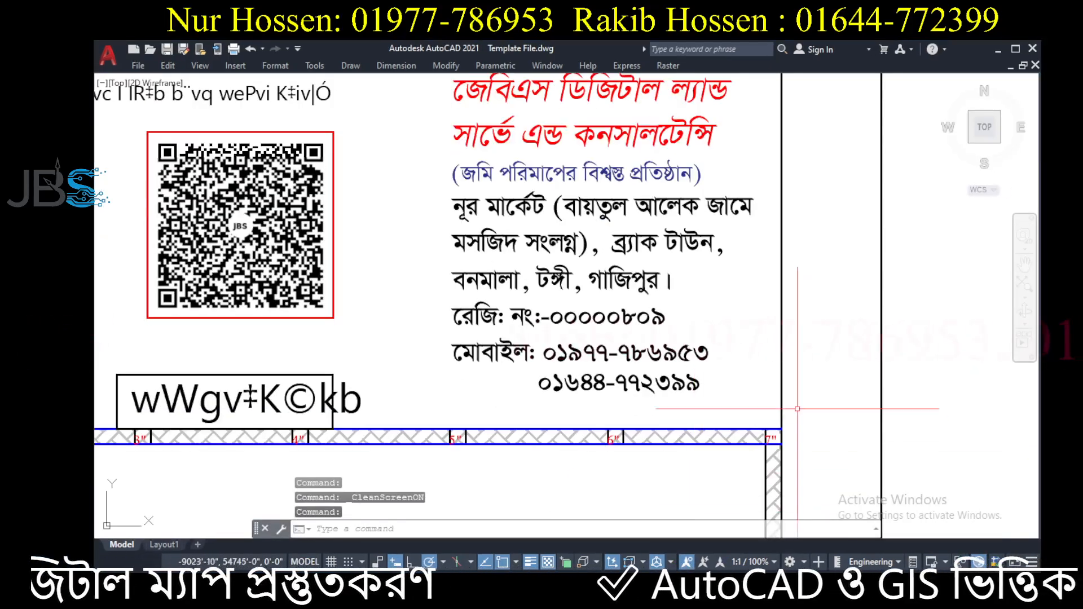
scroll(789, 405, down, 4)
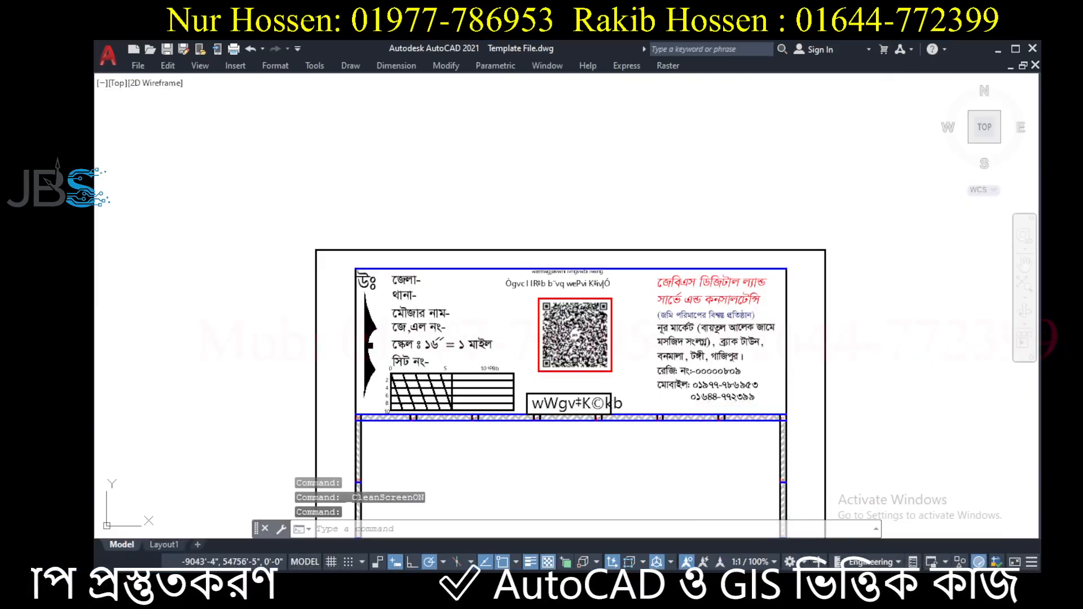
scroll(789, 404, up, 4)
key(Escape)
key(Escape)
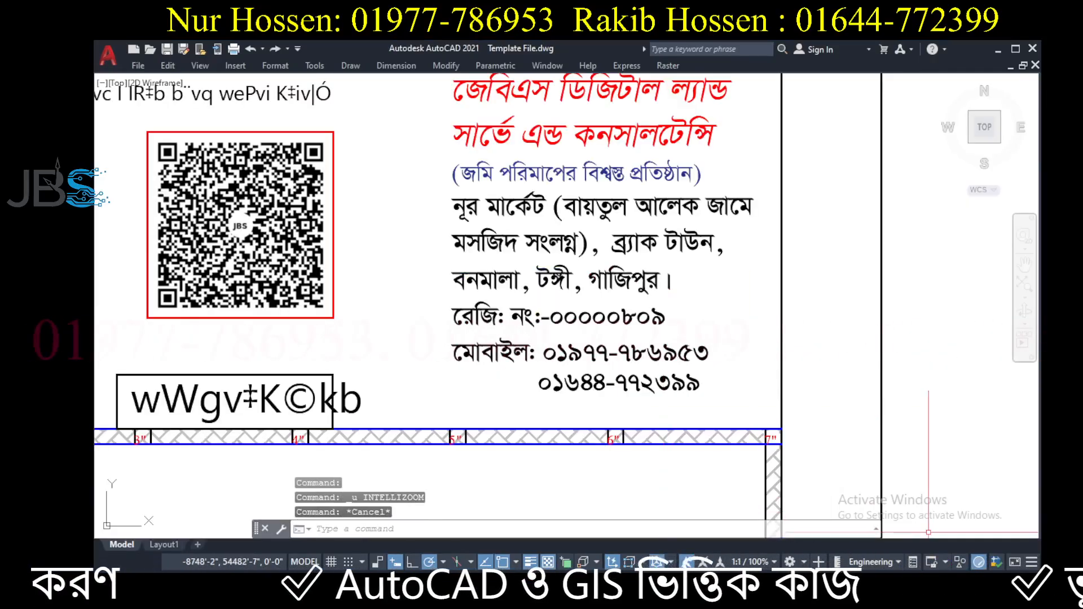
Step: Close AutoCAD, answer its closing prompt, and switch to OBS Studio
click(1032, 49)
click(536, 347)
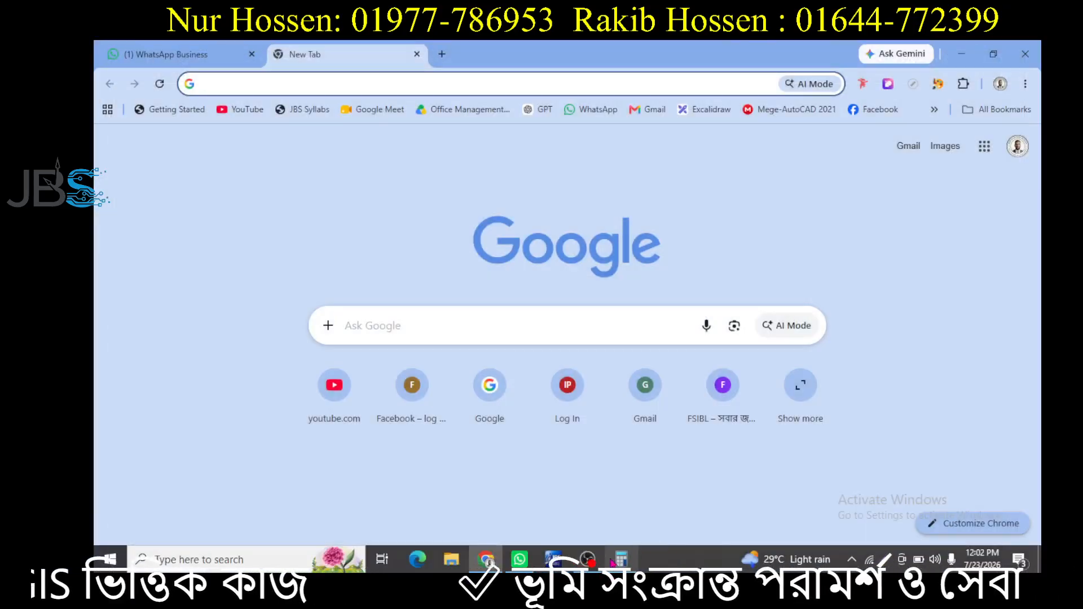
click(589, 559)
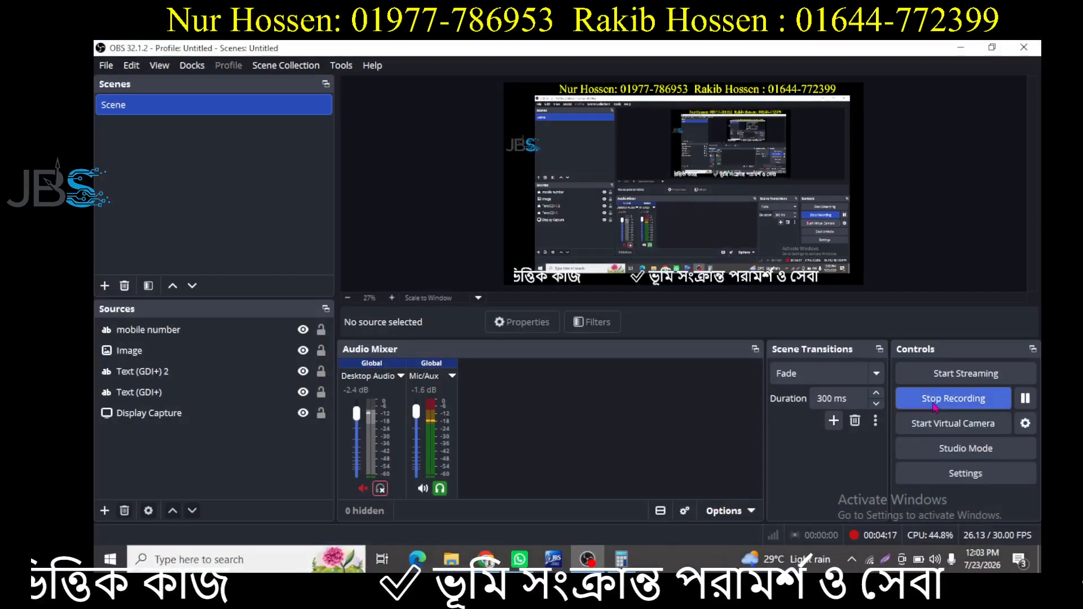